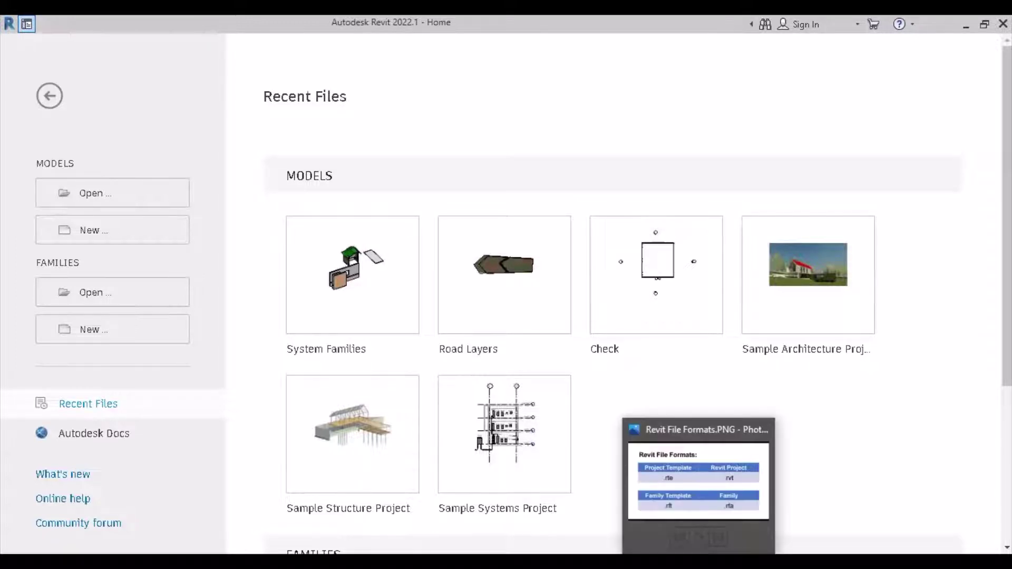
View the Revit File Formats image and look through the recent models and families on the home page
left_click(701, 475)
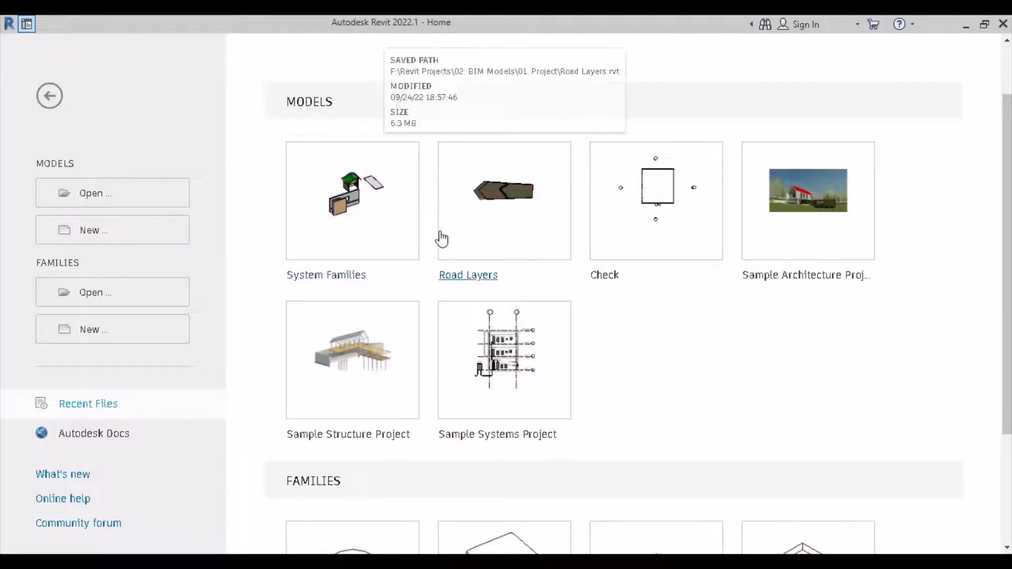
scroll(443, 235, "up", 2)
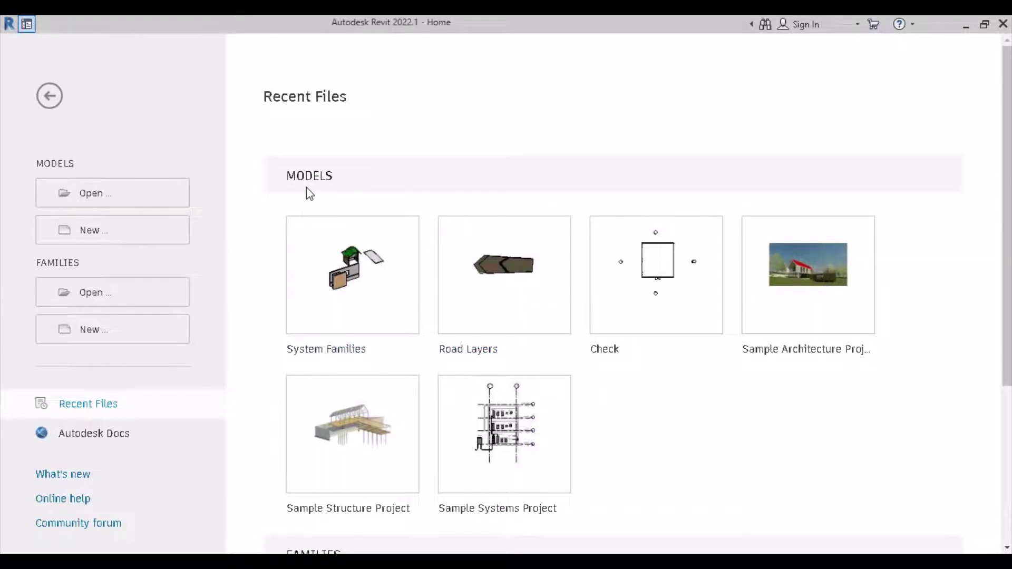
scroll(306, 190, "down", 5)
scroll(328, 357, "up", 3)
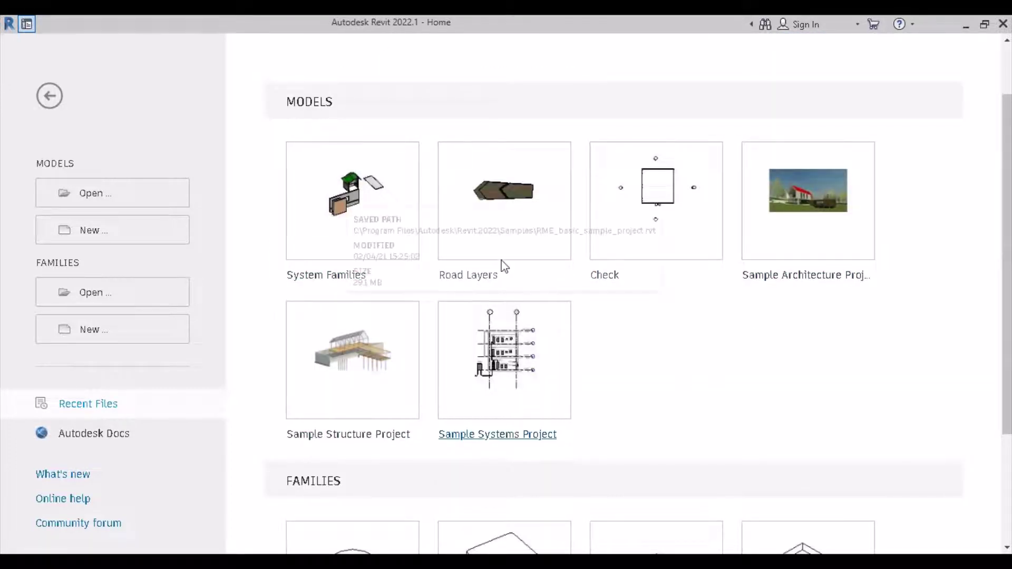
scroll(522, 263, "down", 3)
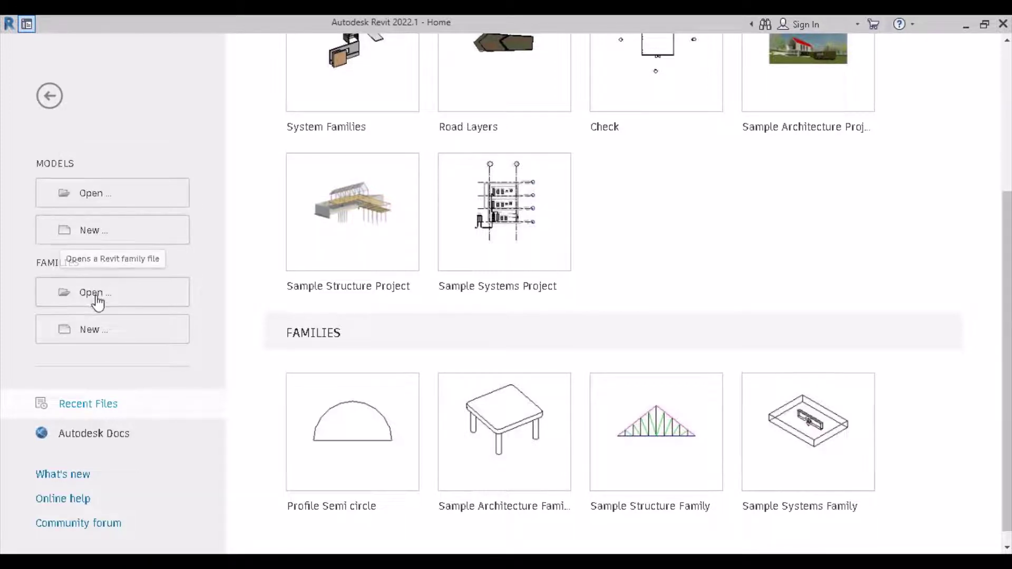
scroll(293, 305, "up", 4)
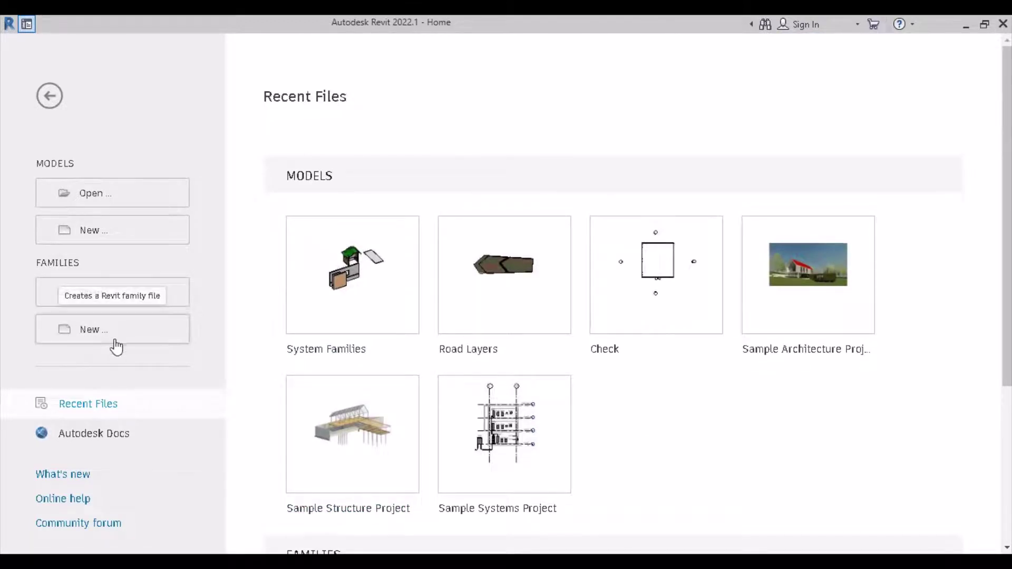
Create a new family from the Metric Generic Model template
left_click(85, 344)
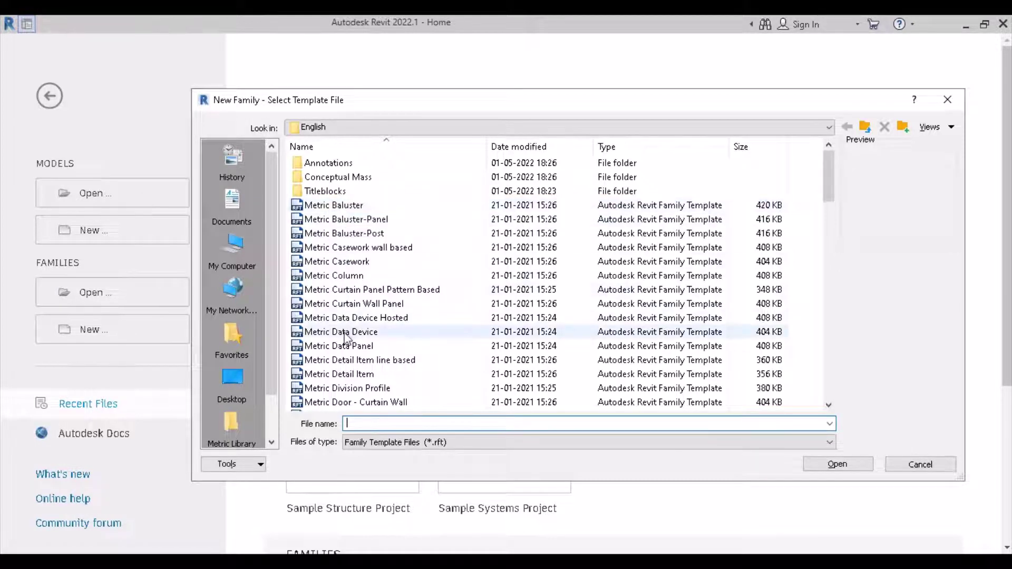
scroll(340, 349, "down", 3)
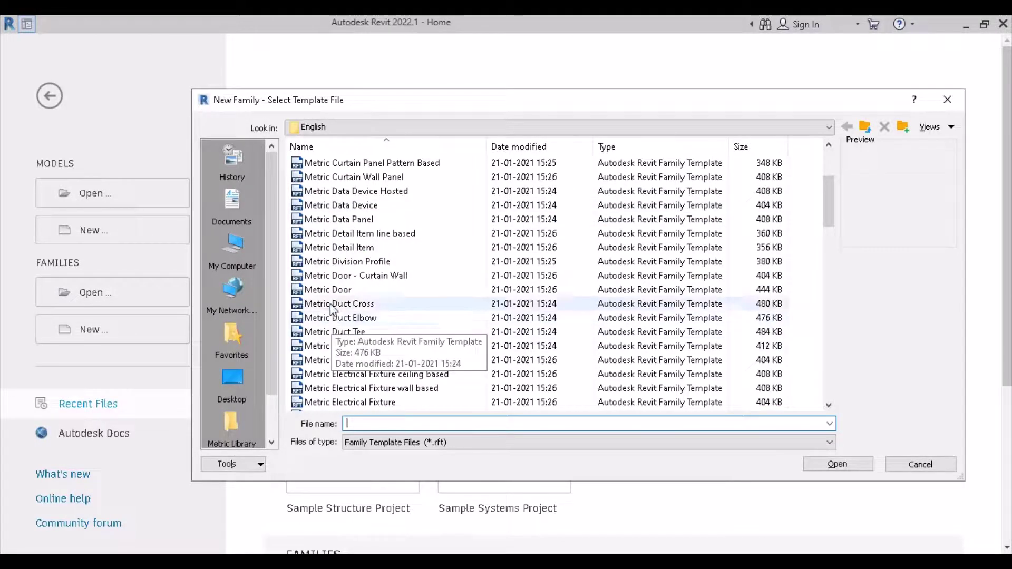
scroll(345, 296, "down", 2)
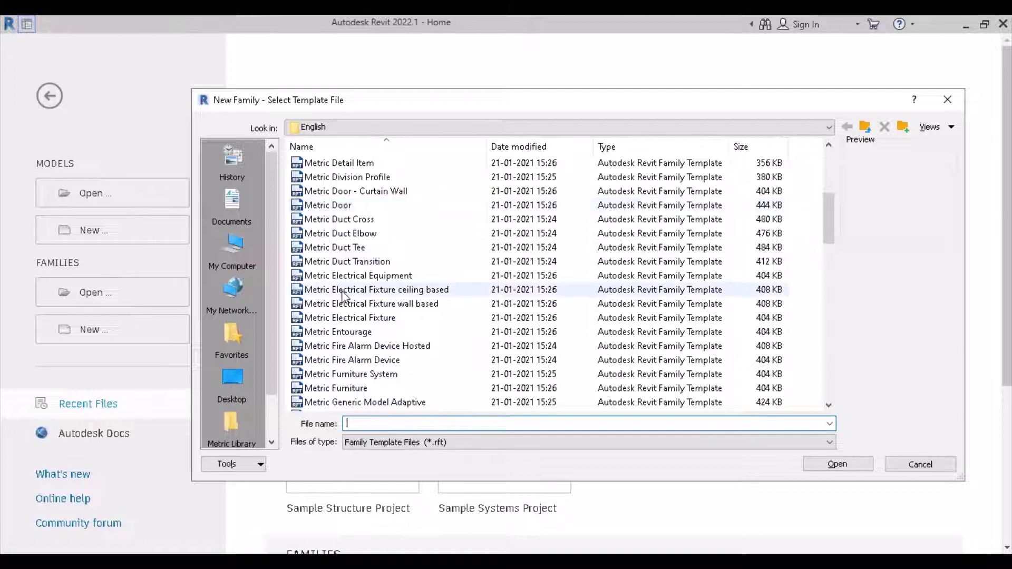
scroll(343, 393, "down", 3)
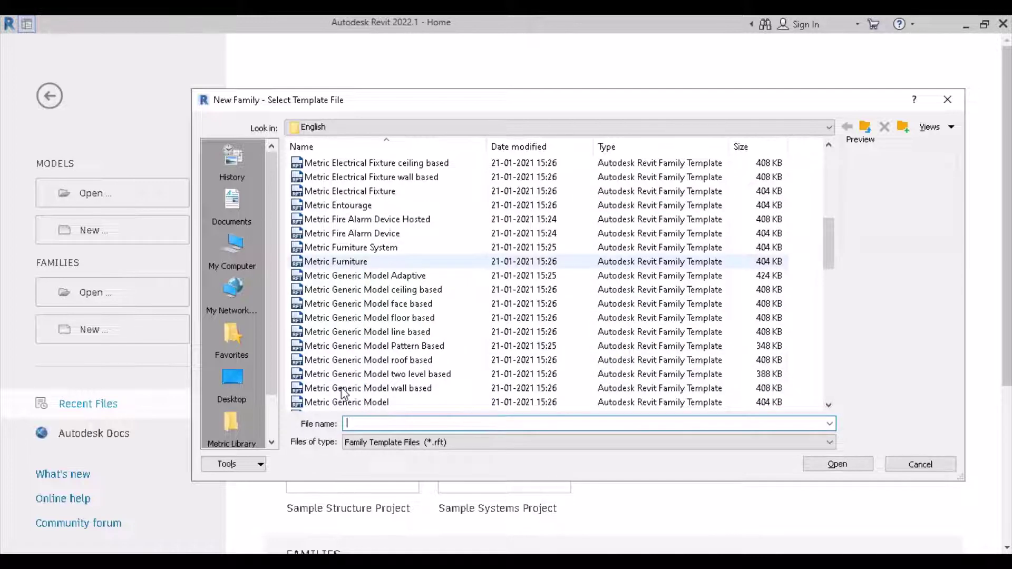
scroll(351, 395, "down", 1)
scroll(358, 369, "up", 1)
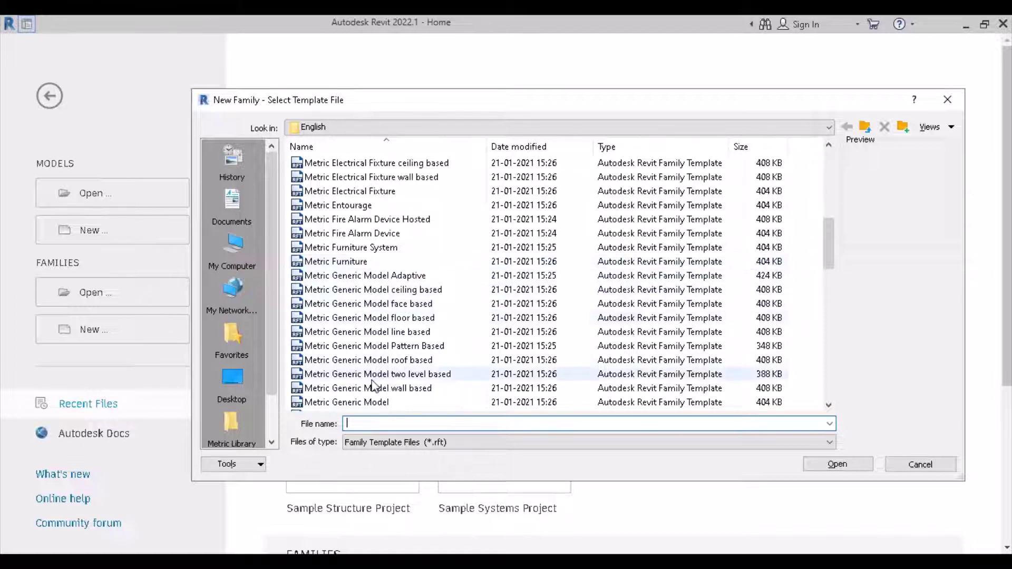
scroll(363, 404, "down", 1)
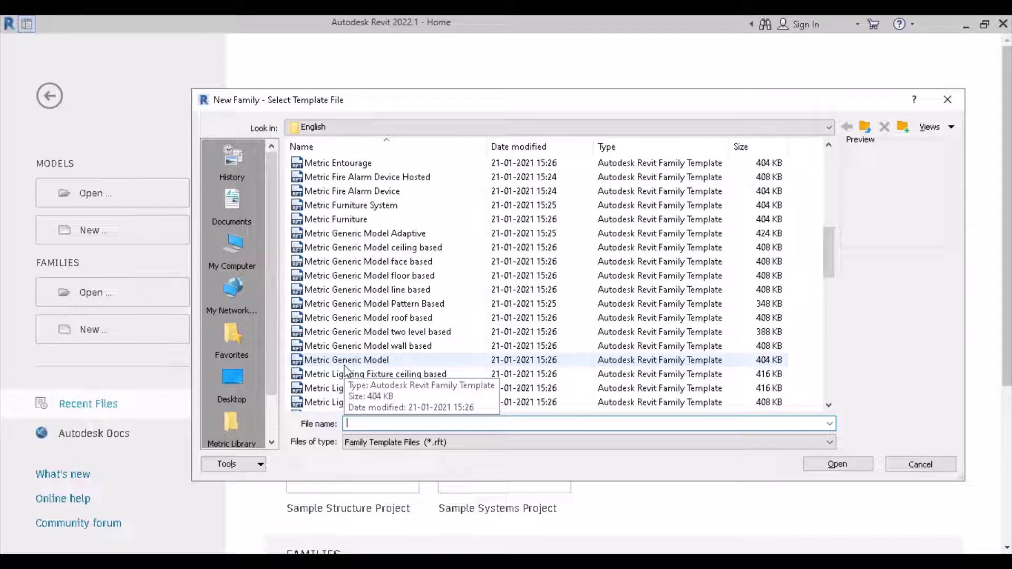
left_click(348, 361)
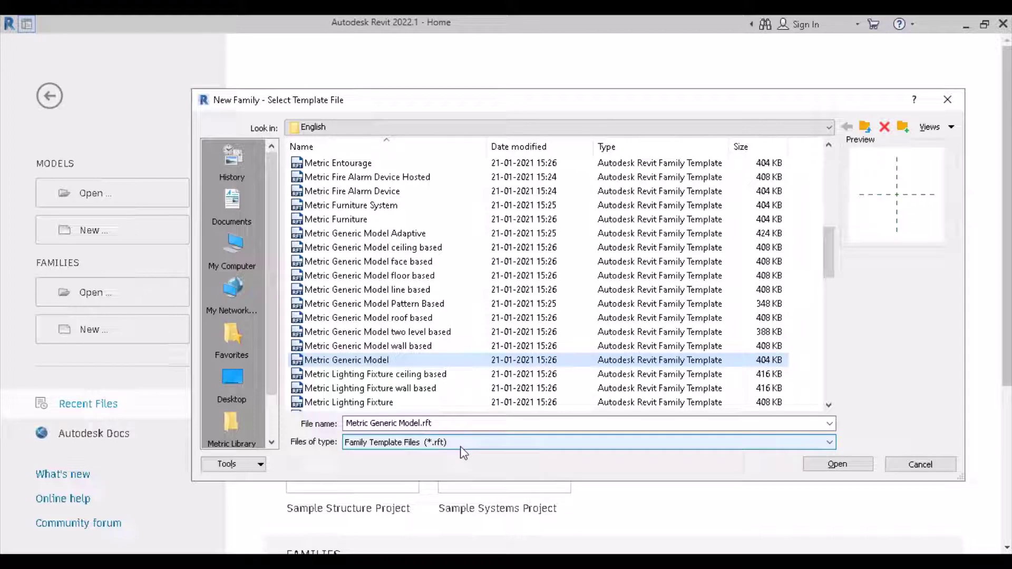
left_click(838, 464)
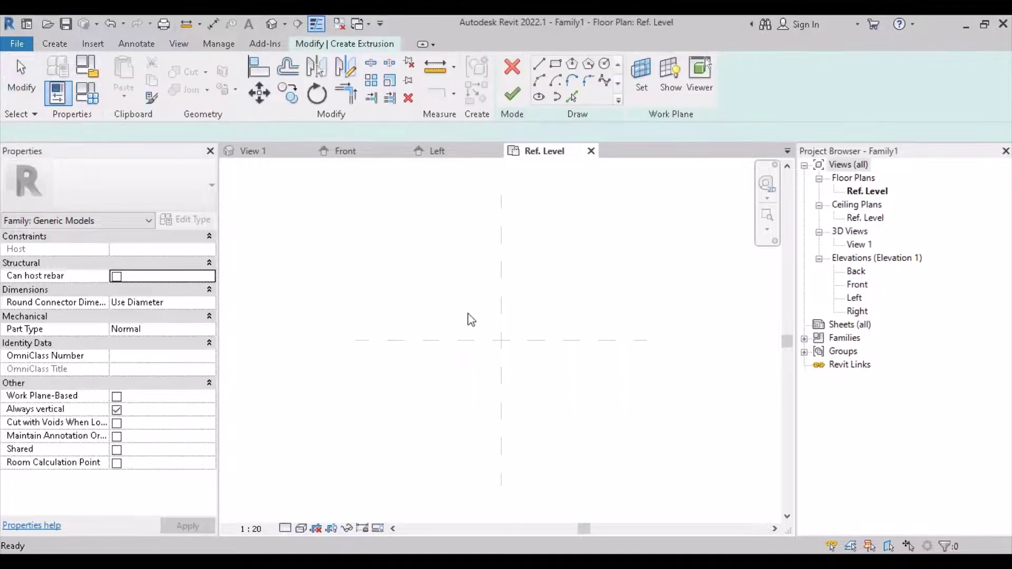
Sketch a rectangle about 1800 by 1600 mm around the reference plane intersection and finish it as a 250 mm solid extrusion
left_click(556, 64)
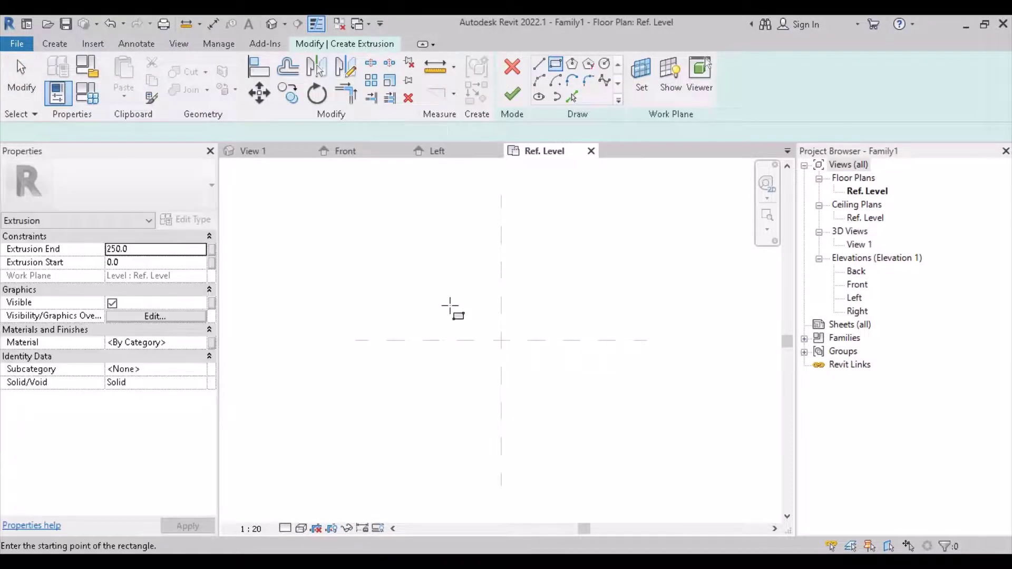
left_click(439, 288)
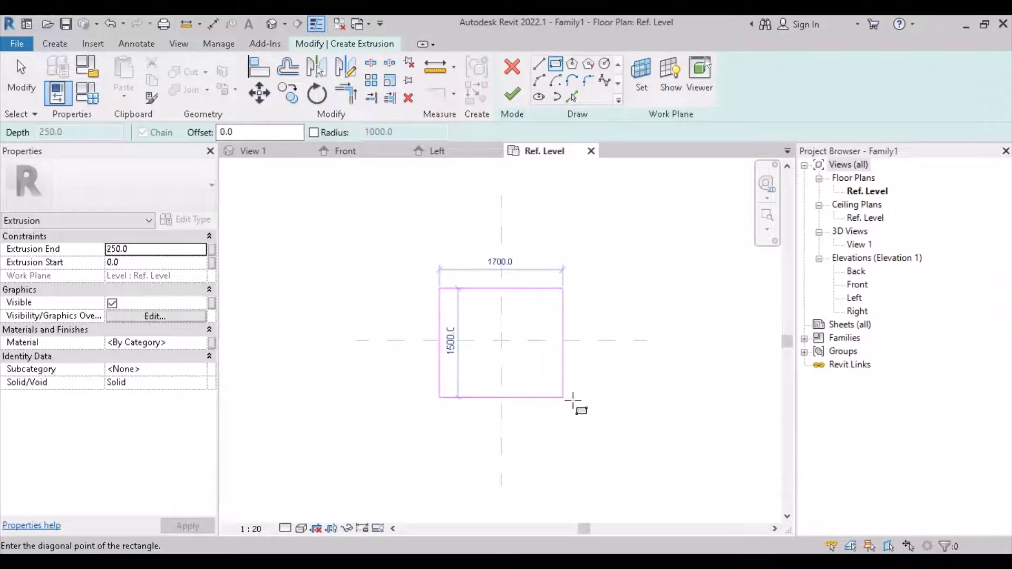
left_click(570, 404)
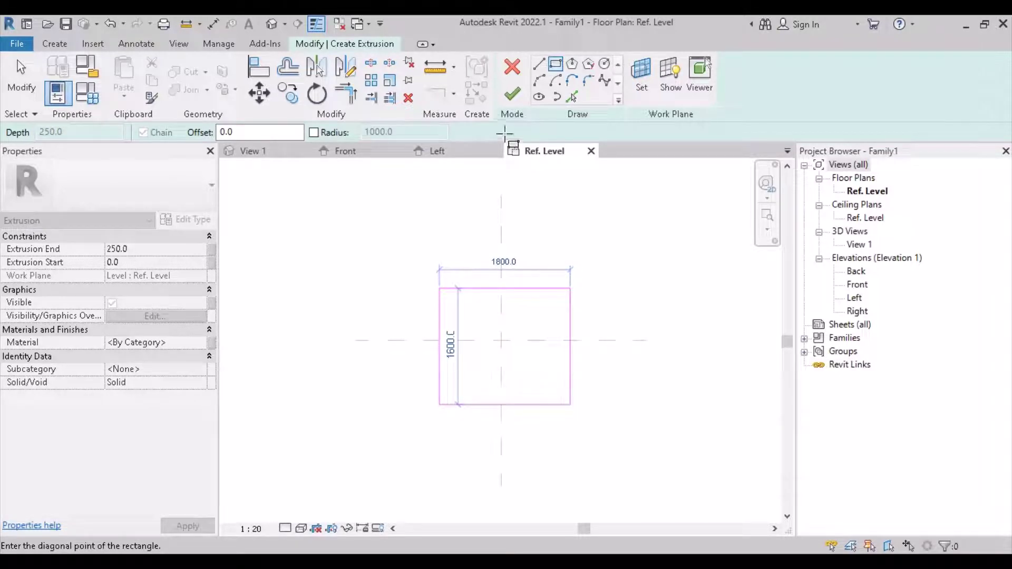
left_click(512, 101)
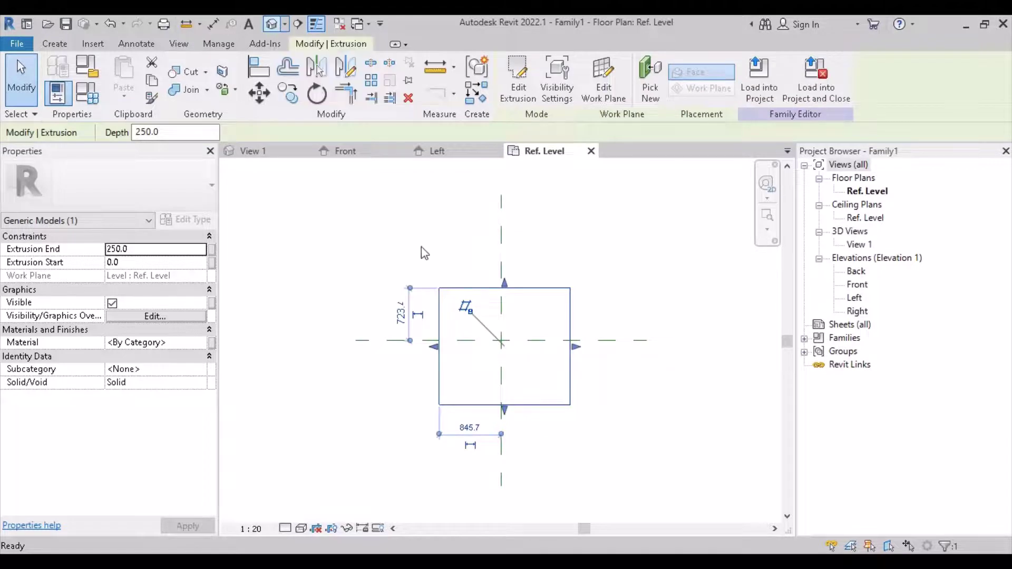
Show the extruded block in a 3D view with the shaded visual style
key("3")
key("d")
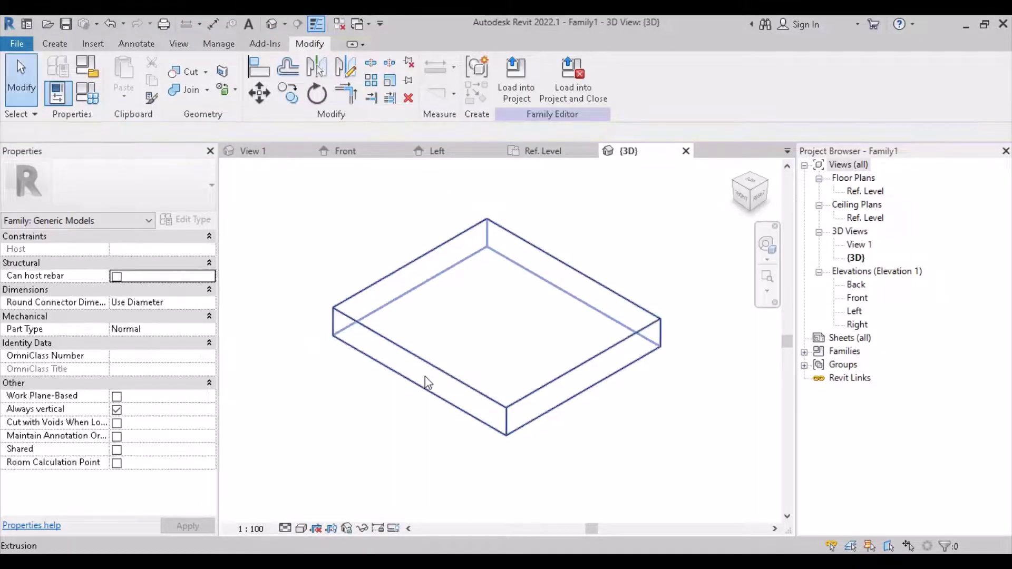
key("s")
key("d")
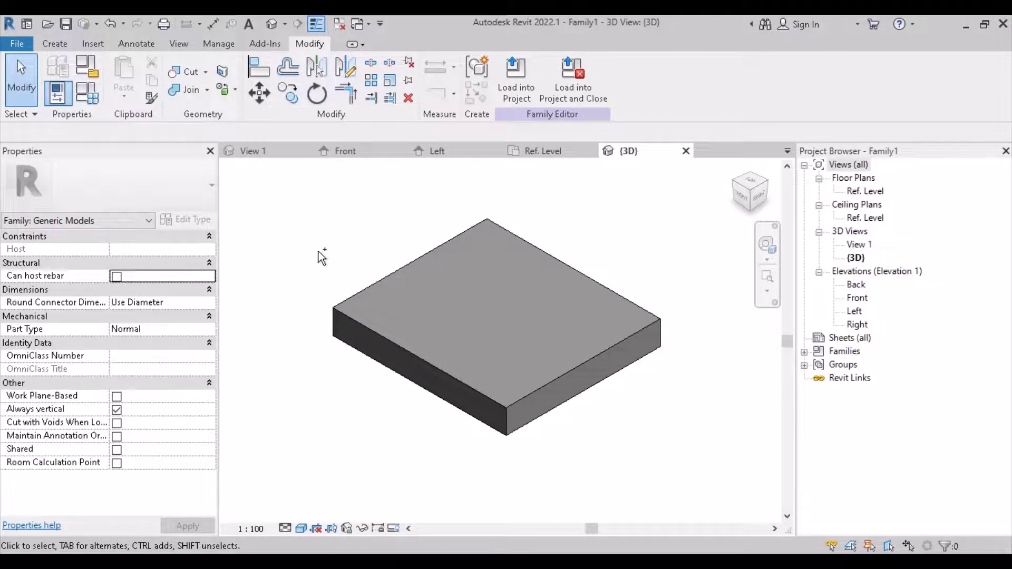
Start saving the family, create a folder named Family inside Documents and open it as the save location
key("ctrl+s")
left_click(324, 264)
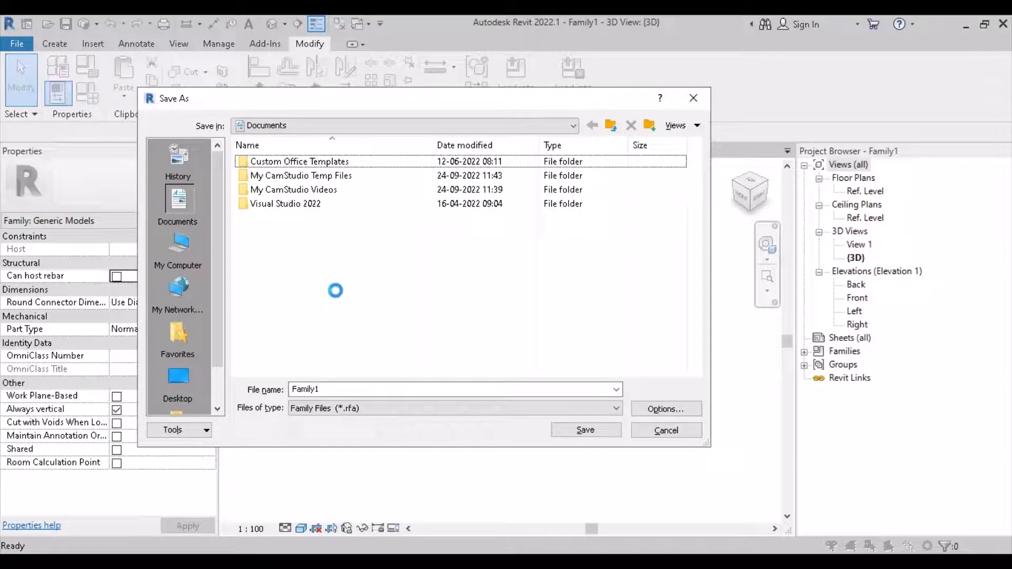
right_click(336, 290)
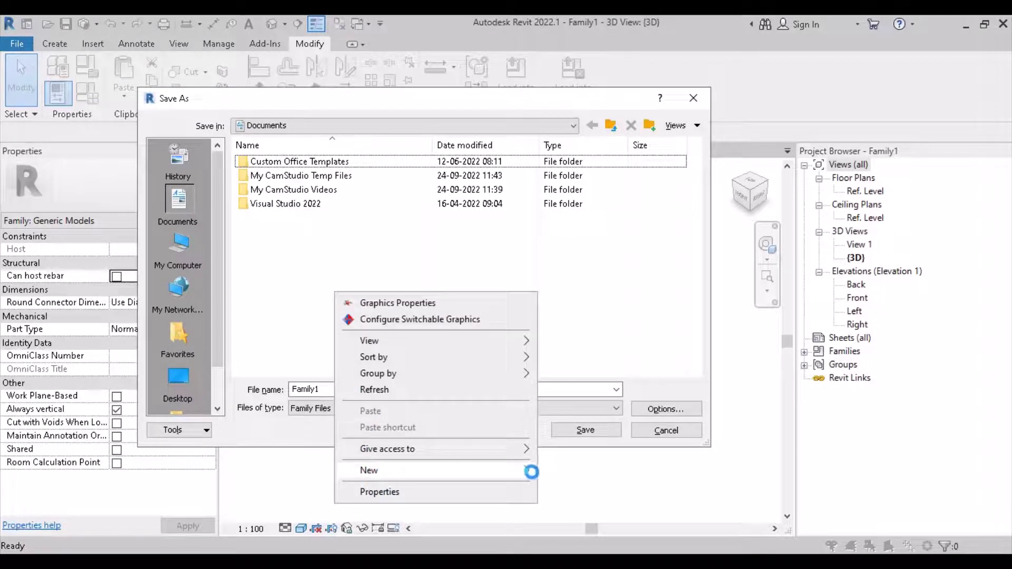
mouse_move(529, 470)
left_click(572, 263)
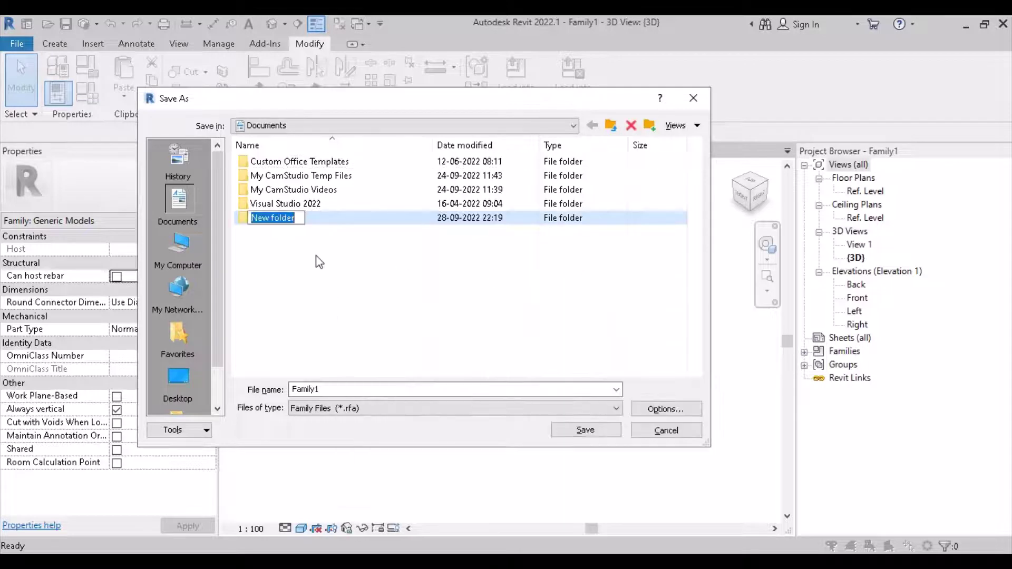
type("FAmil")
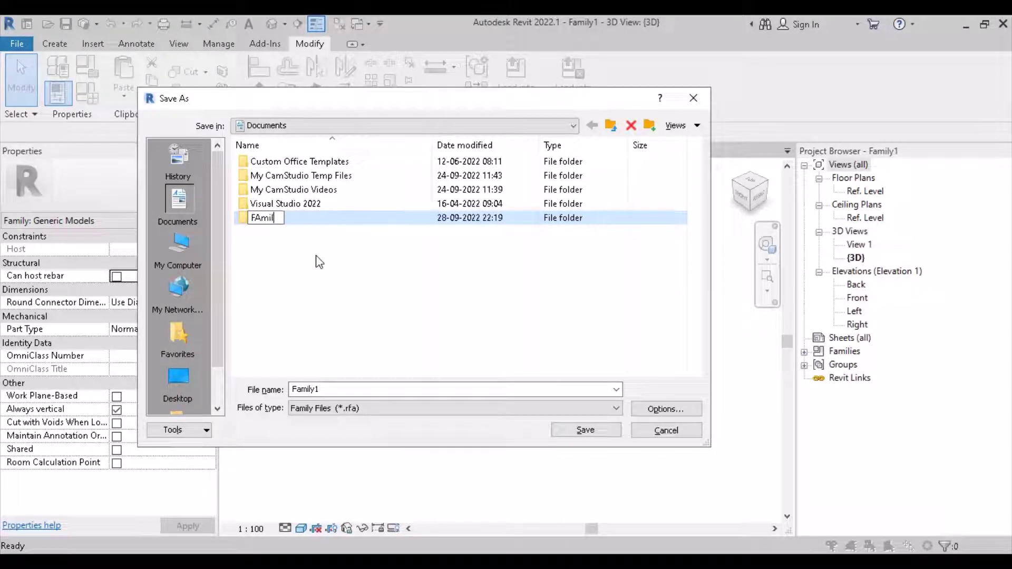
key("BackSpace")
key("BackSpace")
key("BackSpace")
type("mily")
key("Return")
double_click(273, 218)
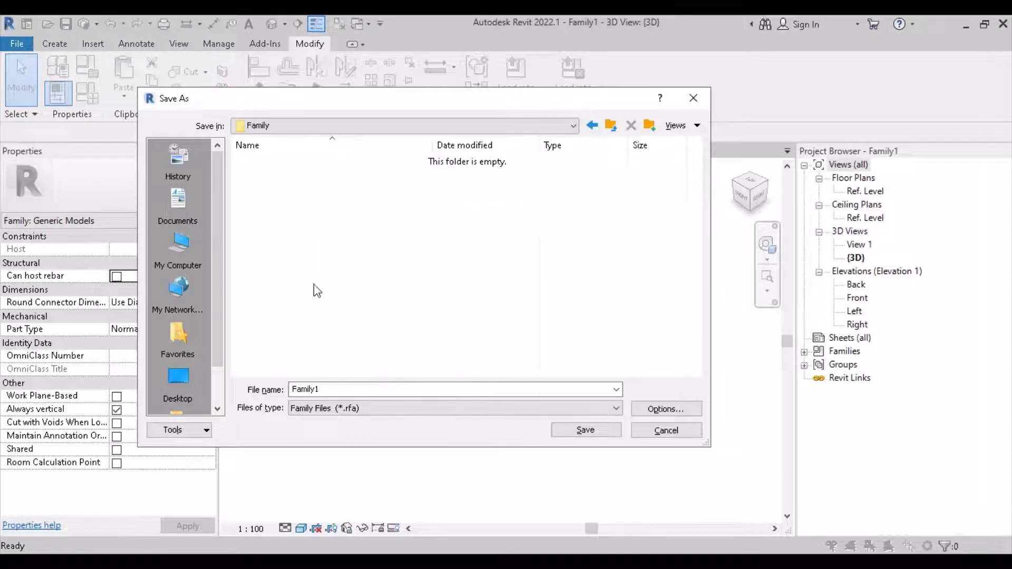
Save the family in that folder as Cube in the .rfa format, then close all inactive views
double_click(333, 388)
type("Cube")
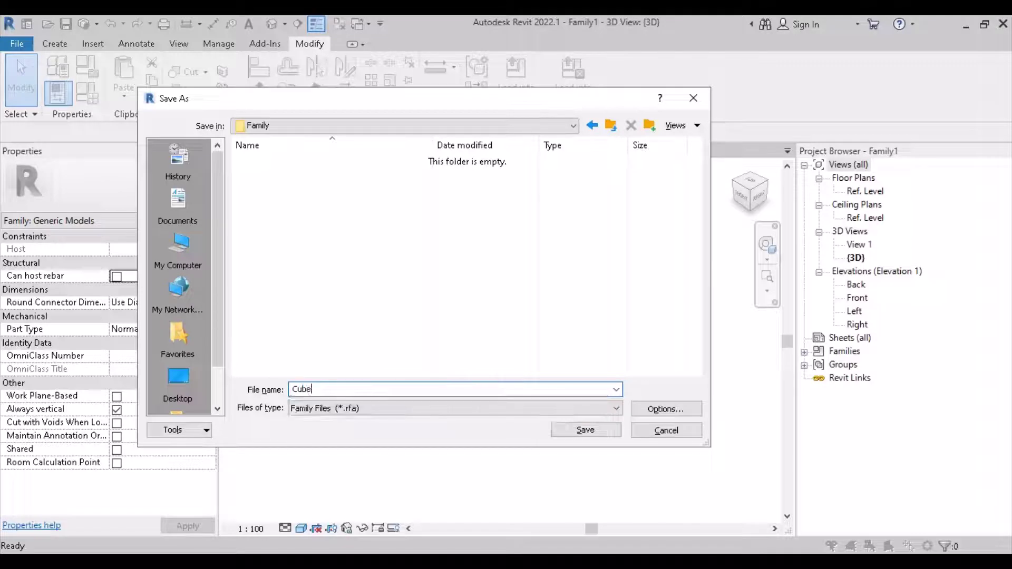
left_click(325, 413)
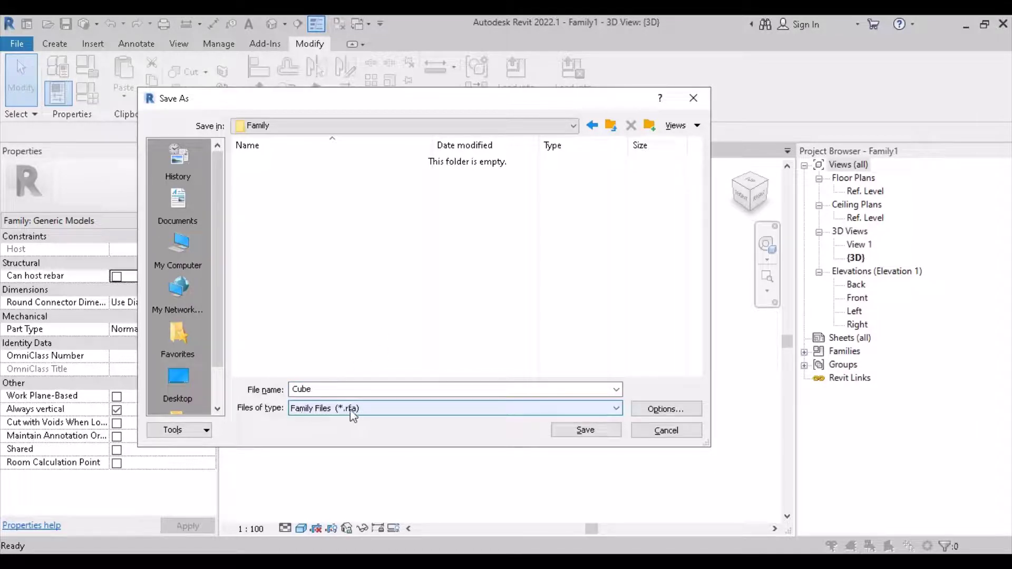
left_click(348, 417)
left_click(348, 420)
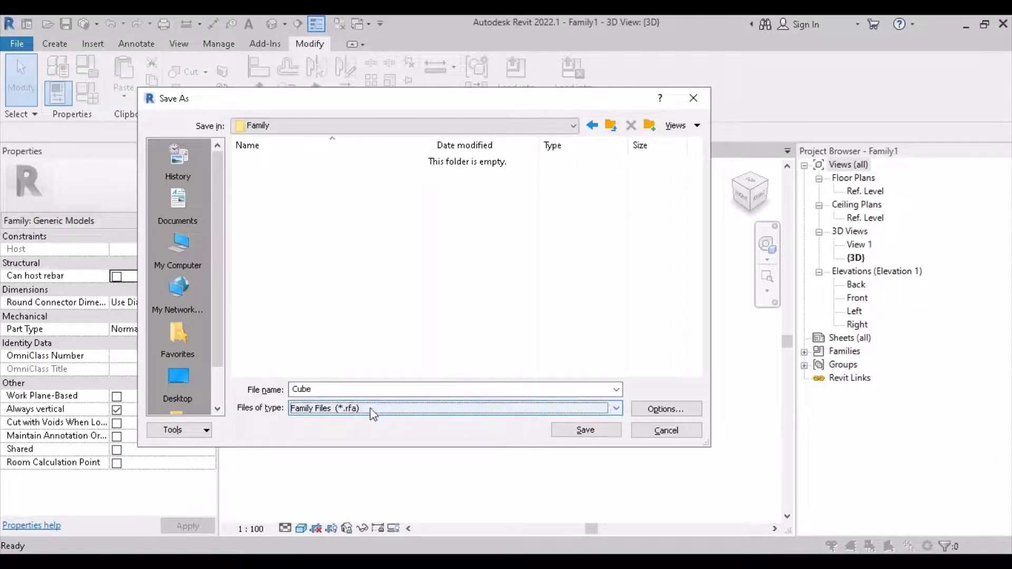
left_click(640, 411)
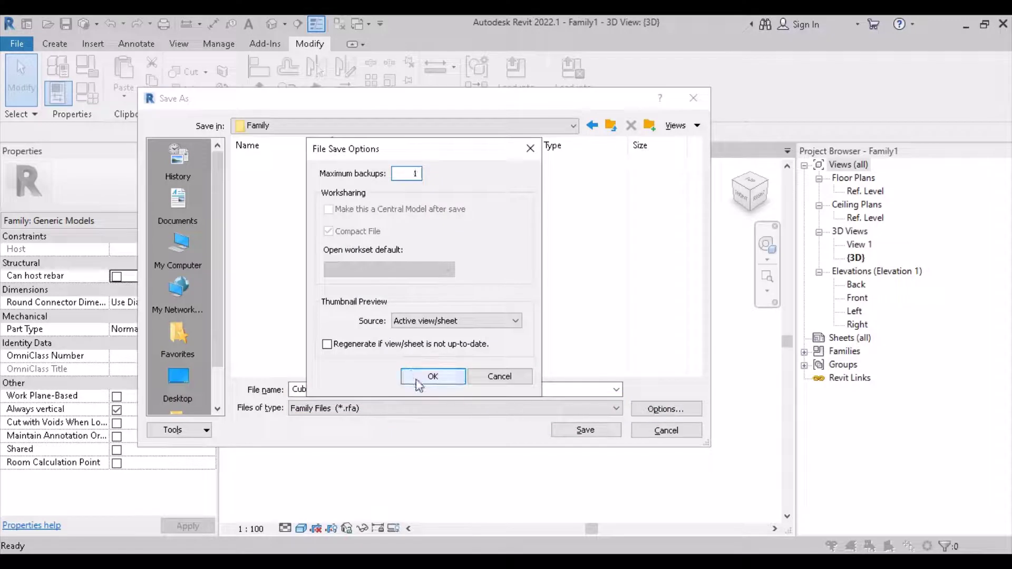
left_click(416, 378)
left_click(585, 430)
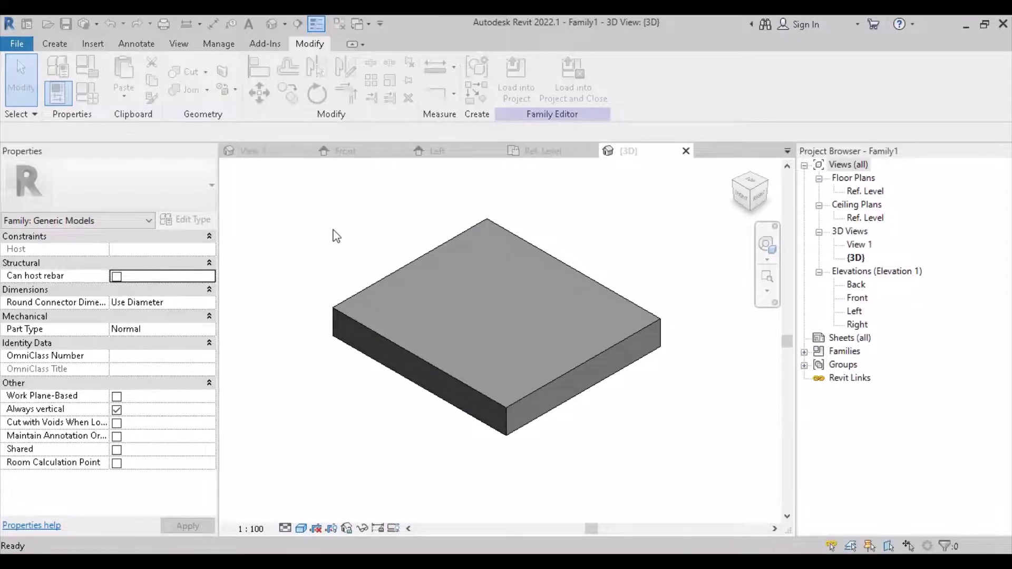
left_click(339, 24)
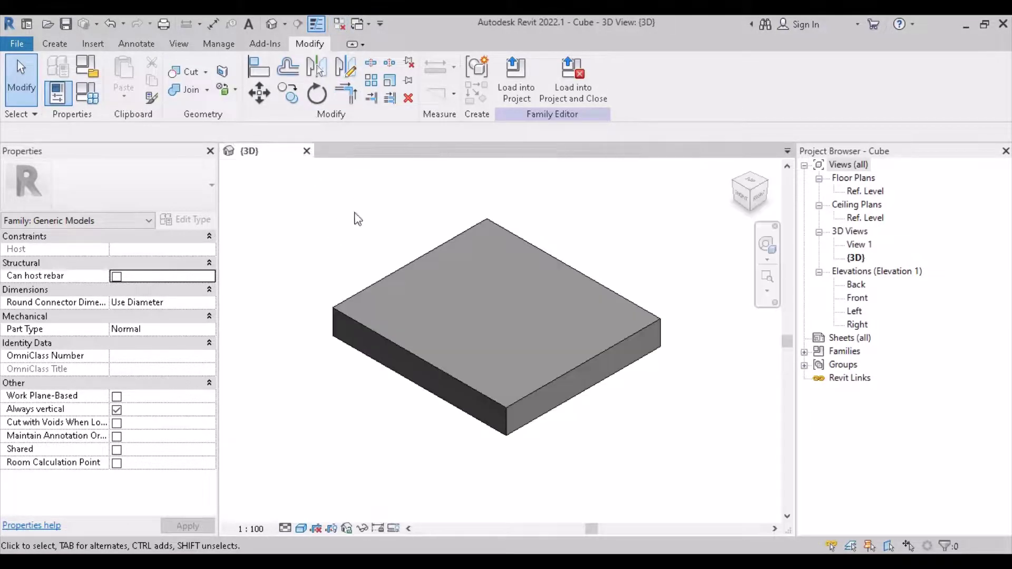
left_click(17, 45)
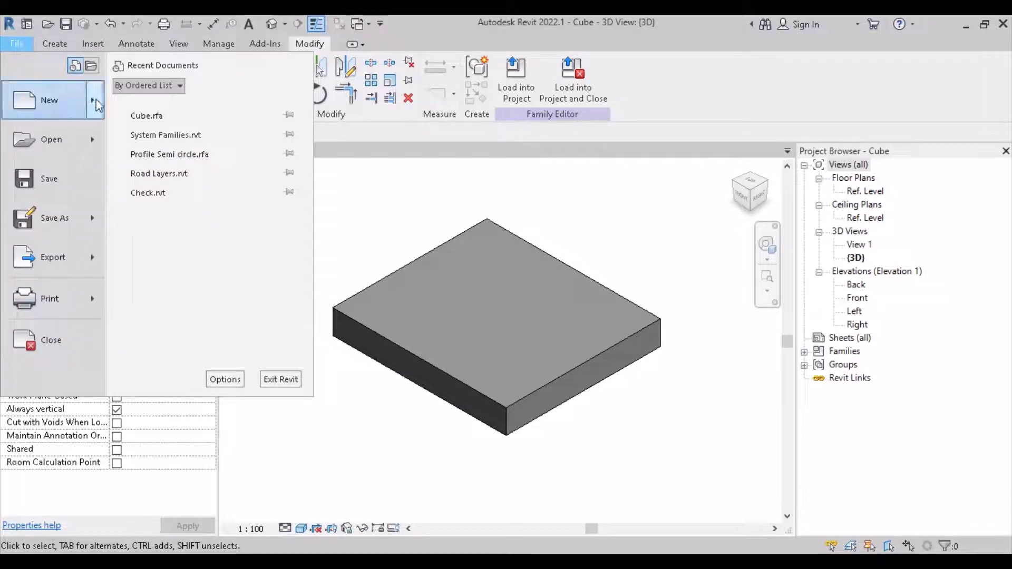
mouse_move(97, 104)
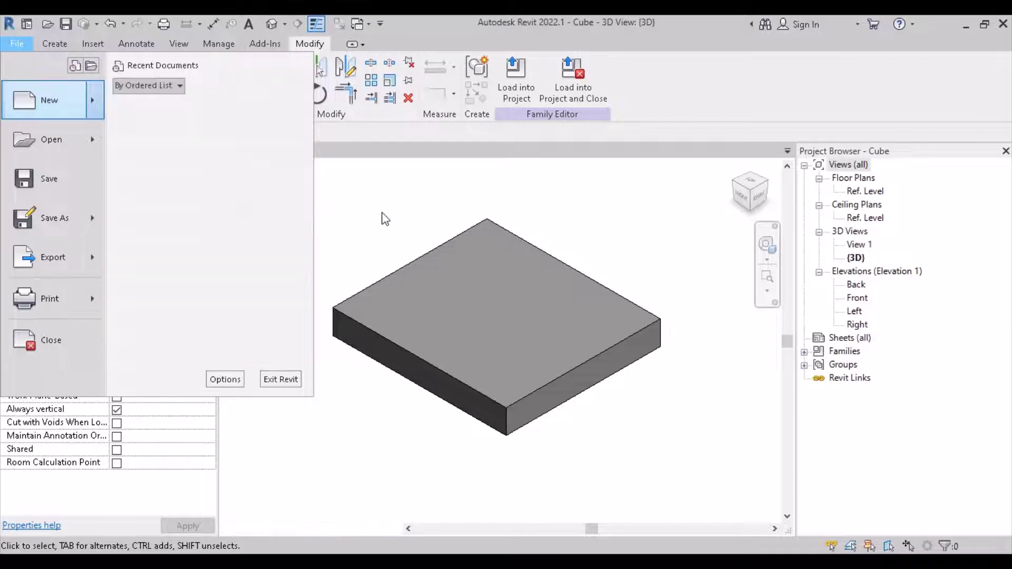
left_click(385, 220)
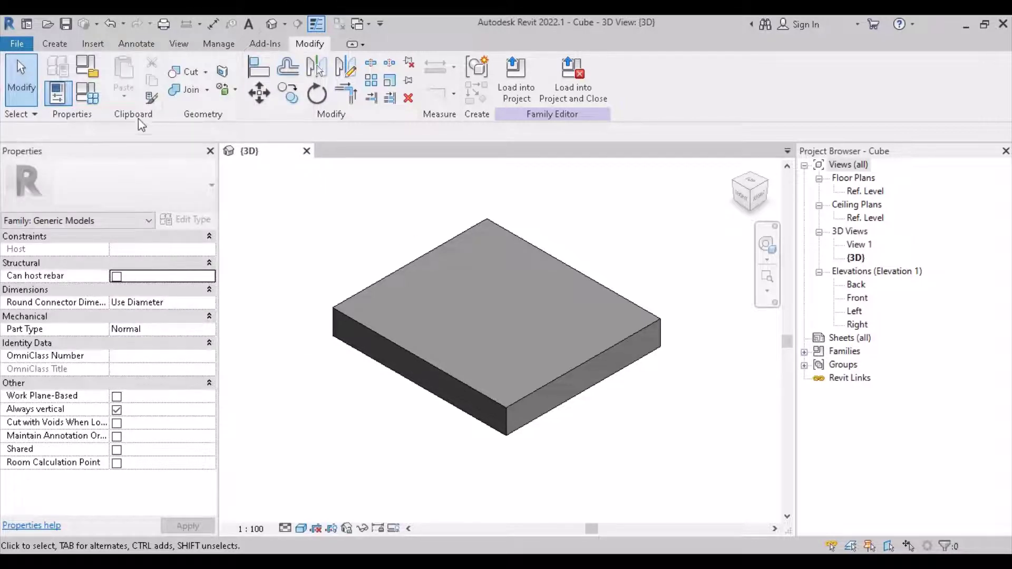
Create a new project based on the Architectural Template
left_click(25, 24)
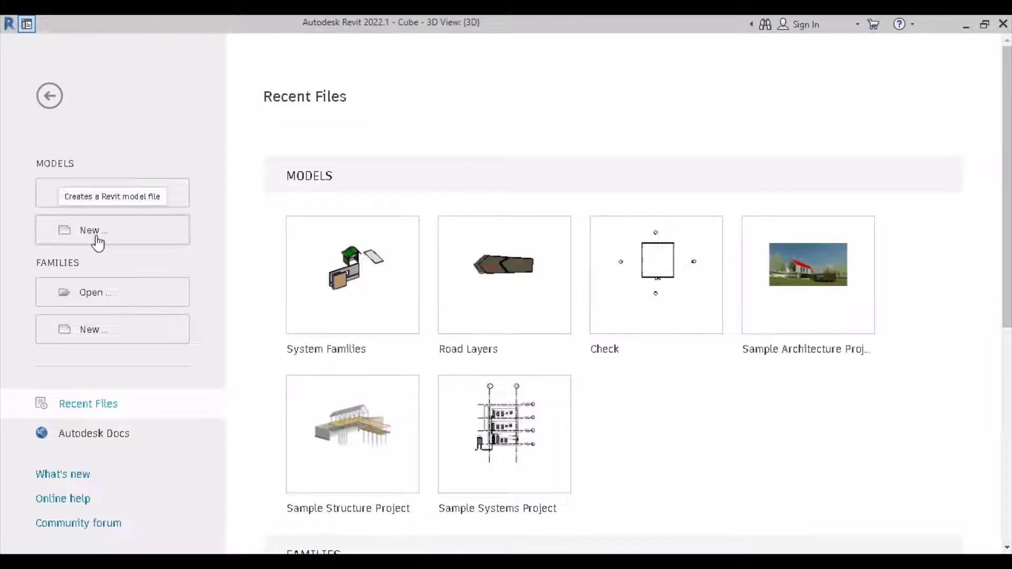
left_click(97, 235)
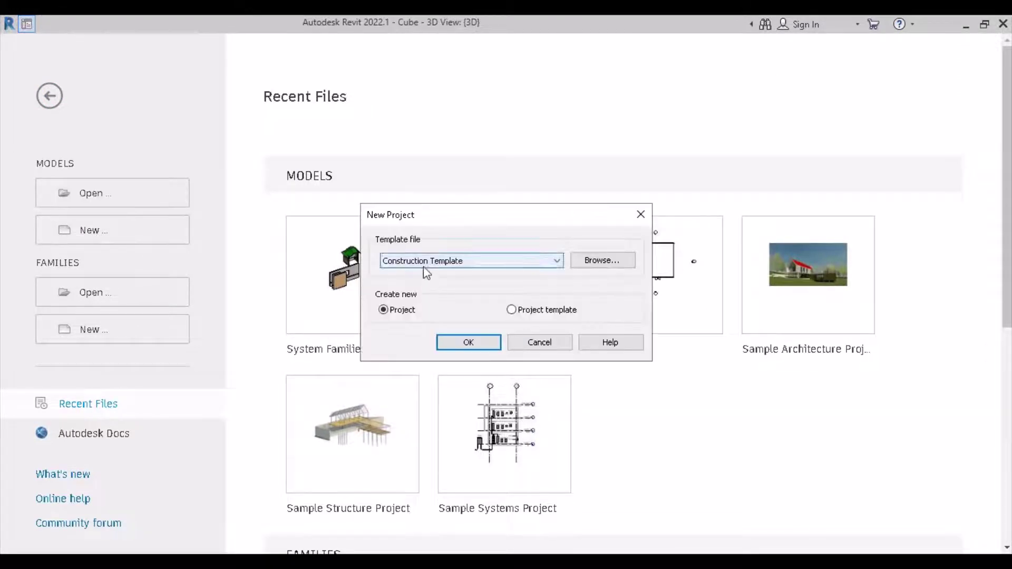
left_click(425, 261)
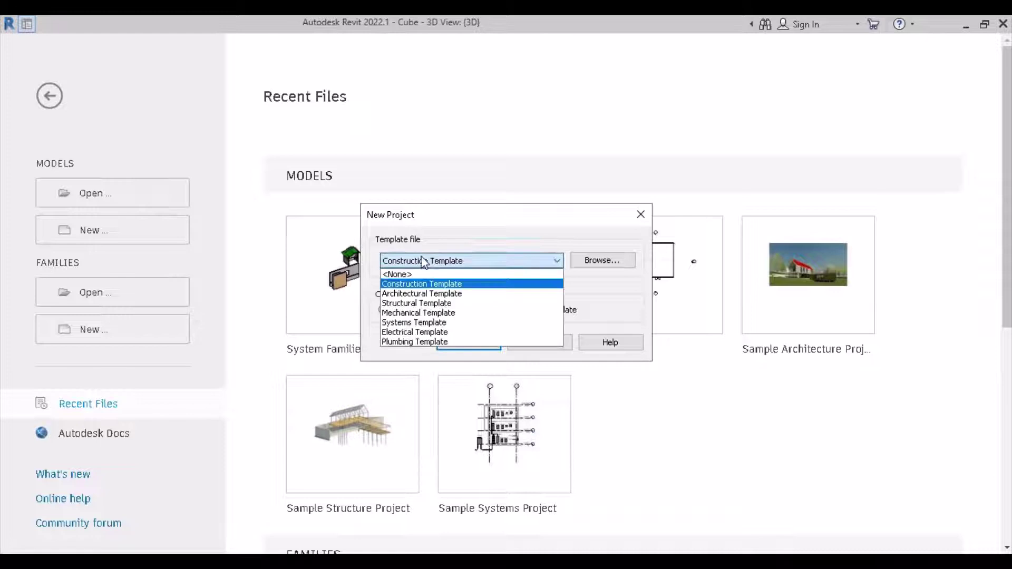
left_click(421, 292)
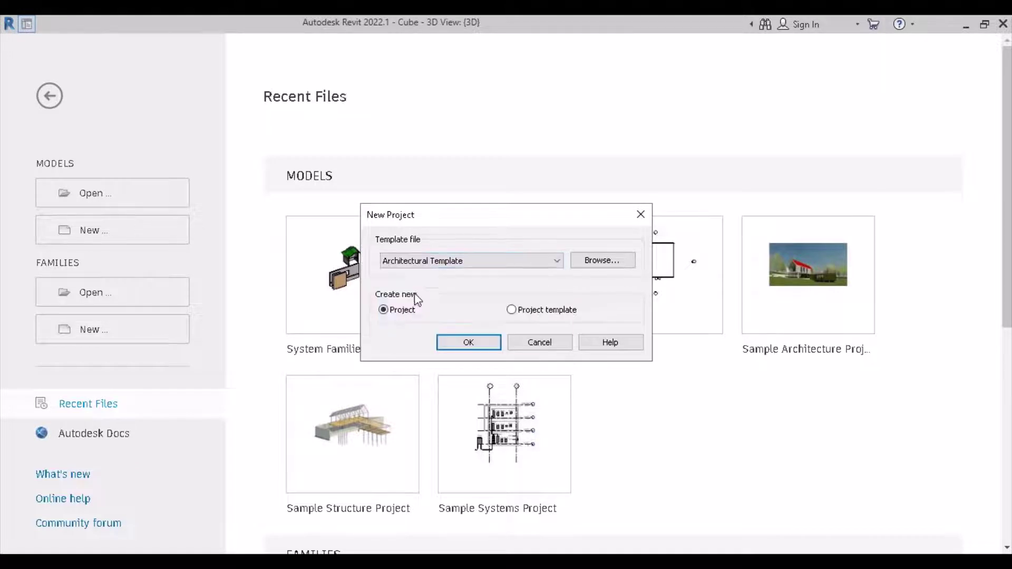
left_click(472, 343)
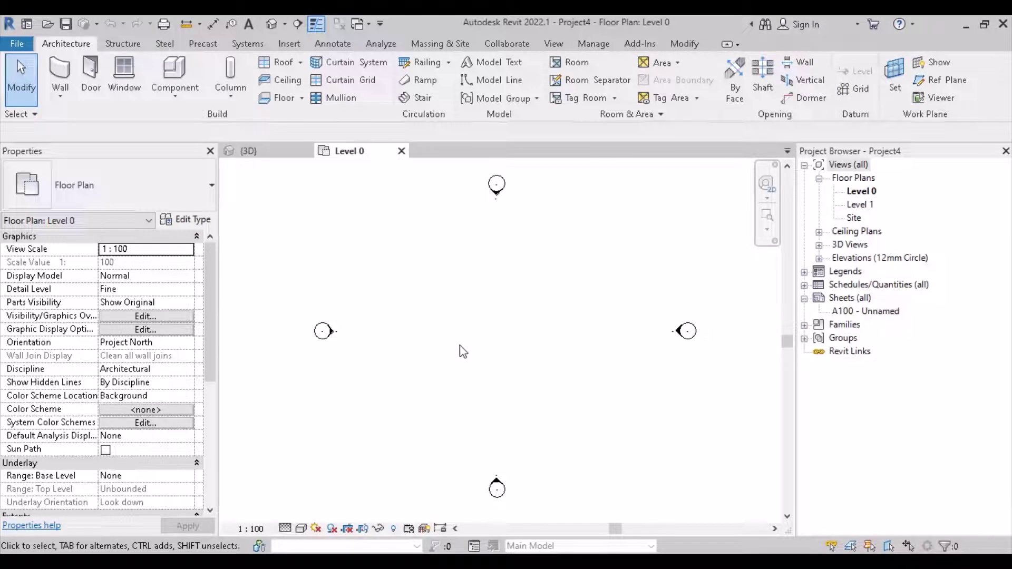
Load the Cube family into the new project, place one instance midway between the elevation markers on Level 0, and open the default 3D view
left_click(250, 152)
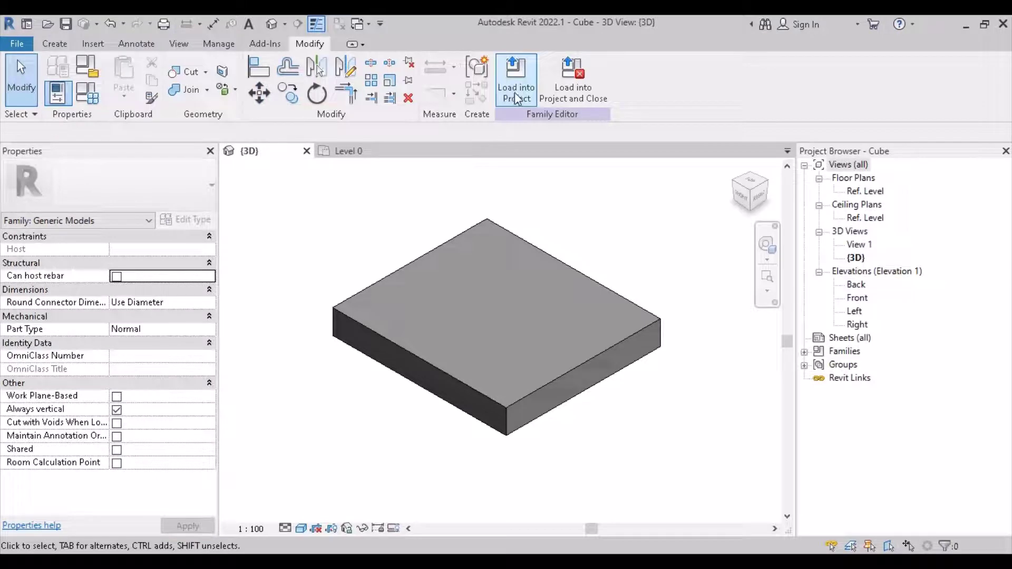
left_click(514, 91)
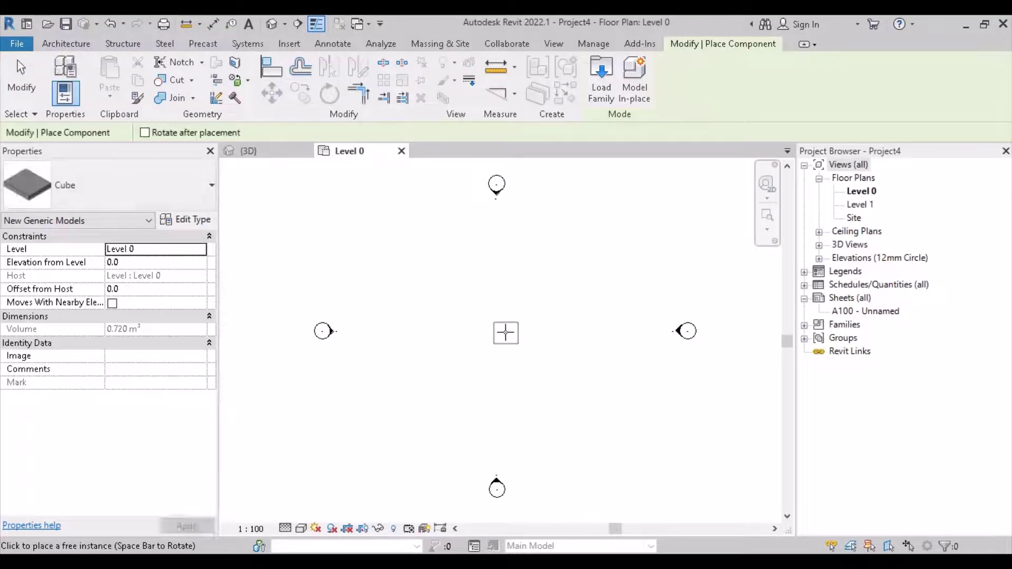
left_click(505, 333)
key("Escape")
key("Escape")
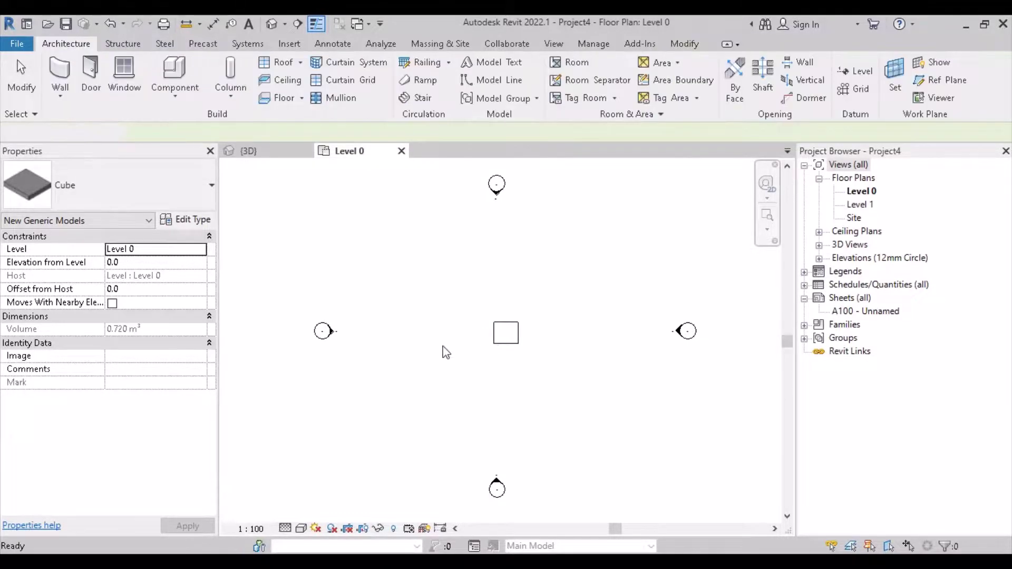
left_click(273, 25)
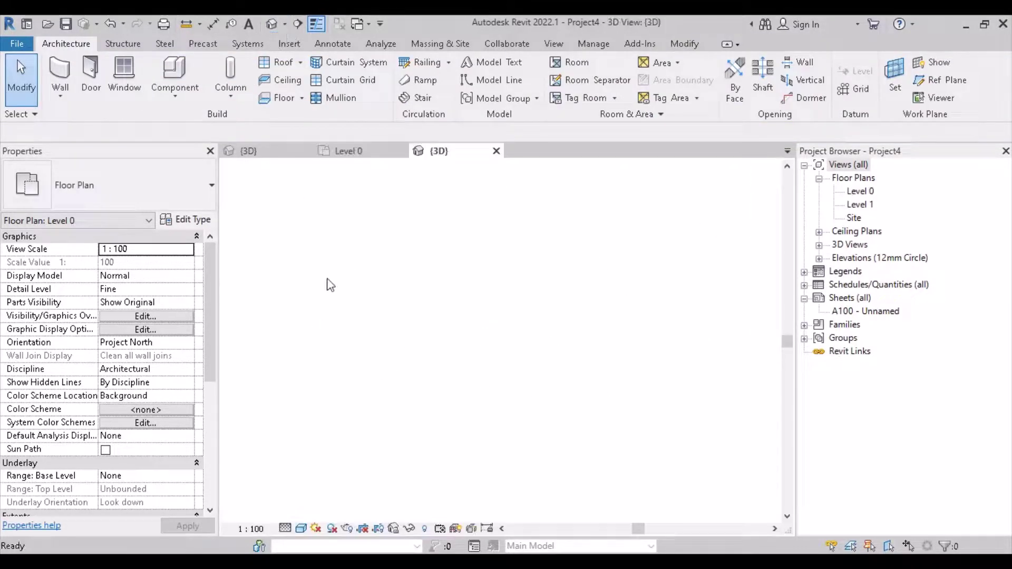
Start saving the project, create a folder named Project inside Documents and open it as the save location
key("ctrl+s")
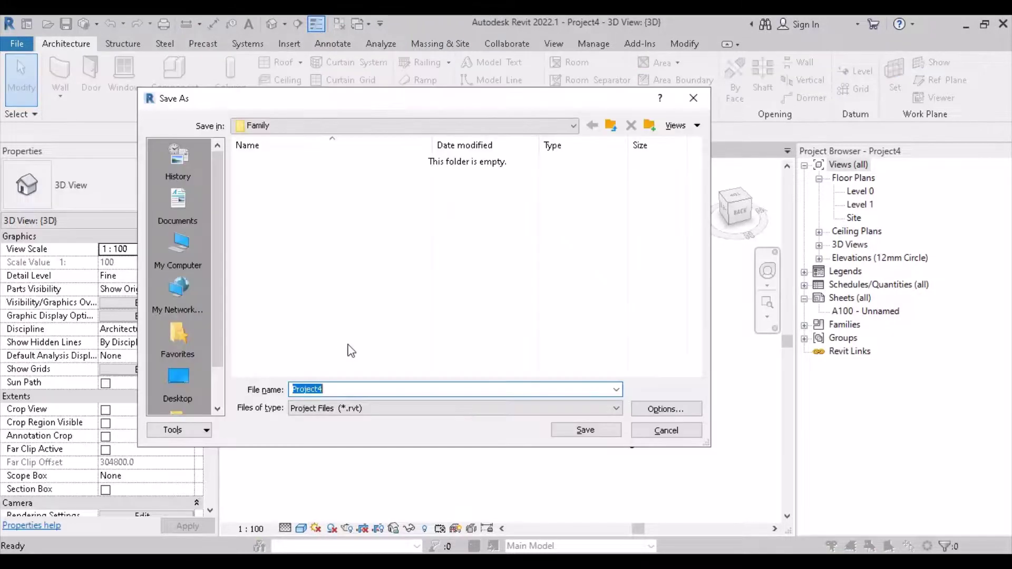
left_click(611, 127)
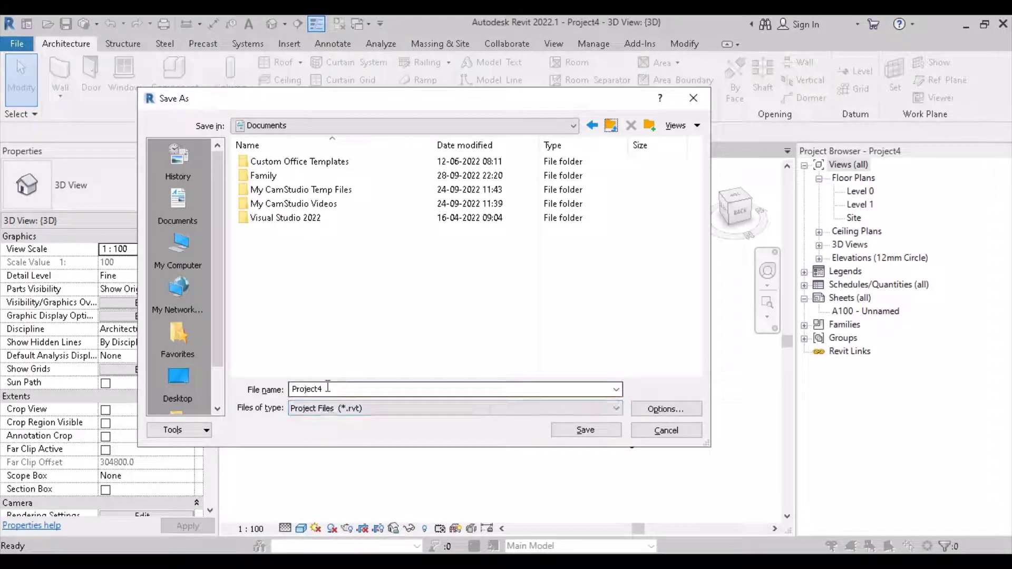
left_click(284, 293)
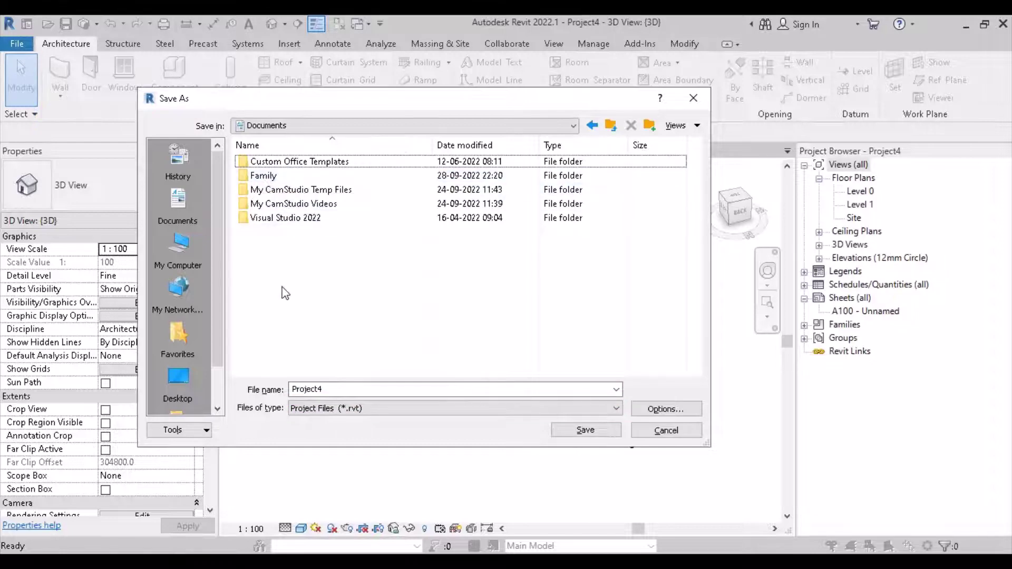
right_click(284, 289)
right_click(324, 289)
mouse_move(441, 482)
left_click(569, 285)
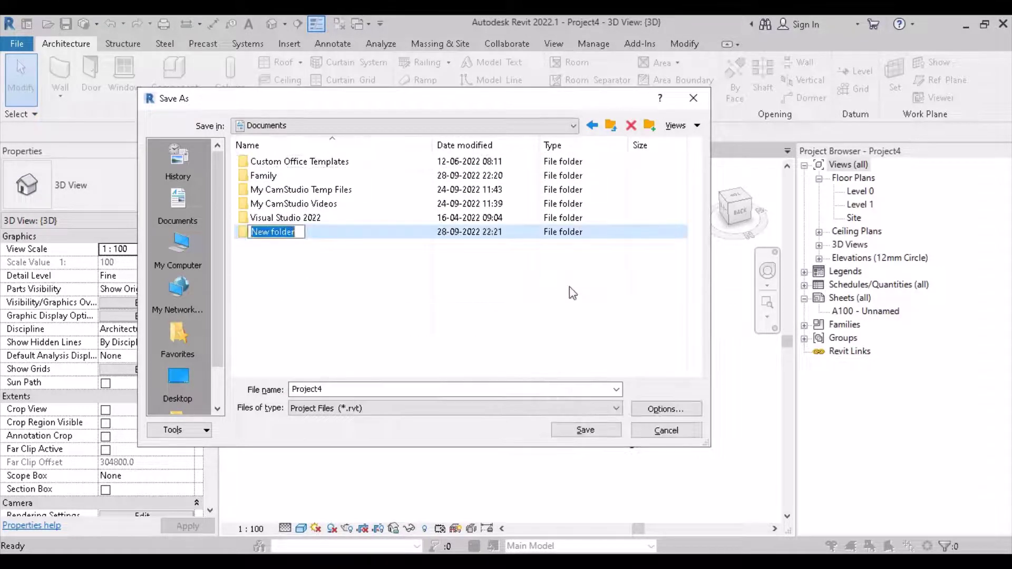
type("Proj")
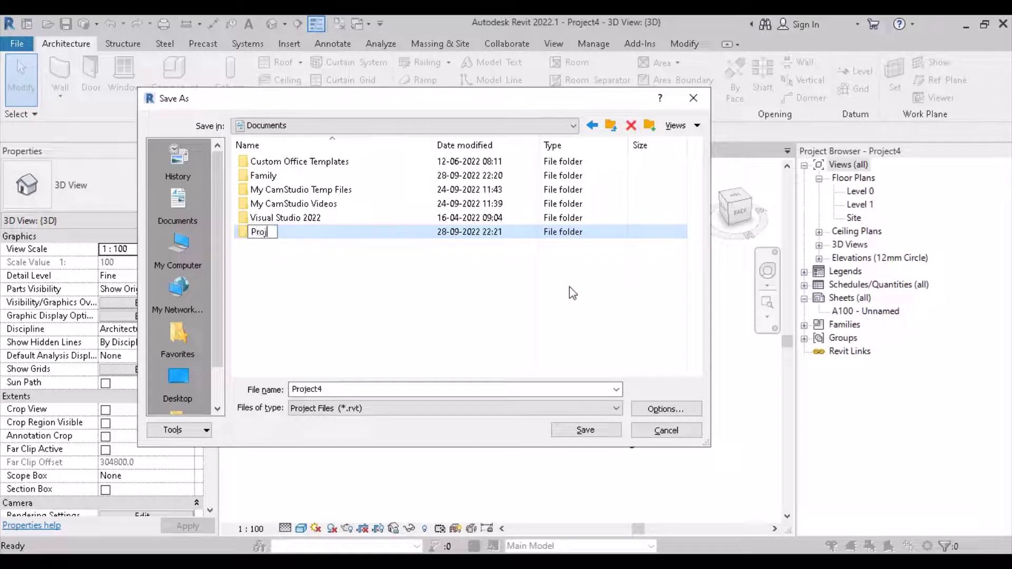
type("ect")
key("Return")
double_click(290, 236)
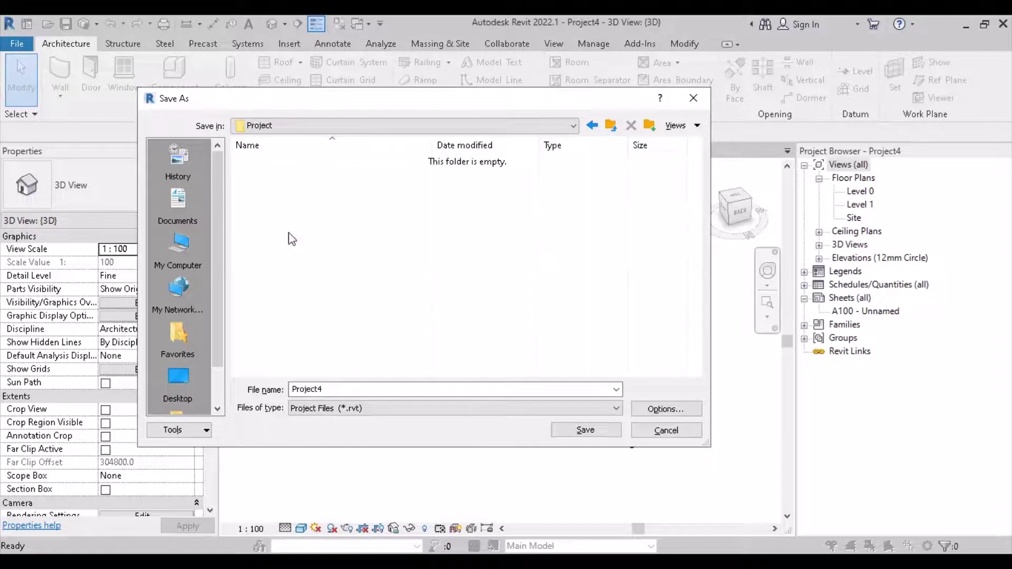
Save the project in that folder as Test in the .rvt format with a maximum of 1 backup, and close all inactive views
double_click(343, 390)
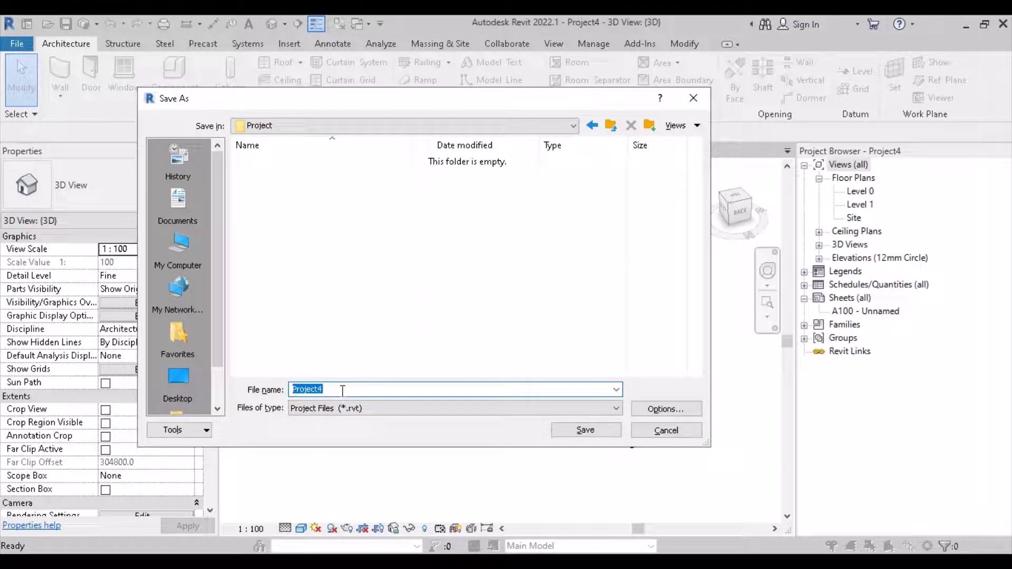
type("Test")
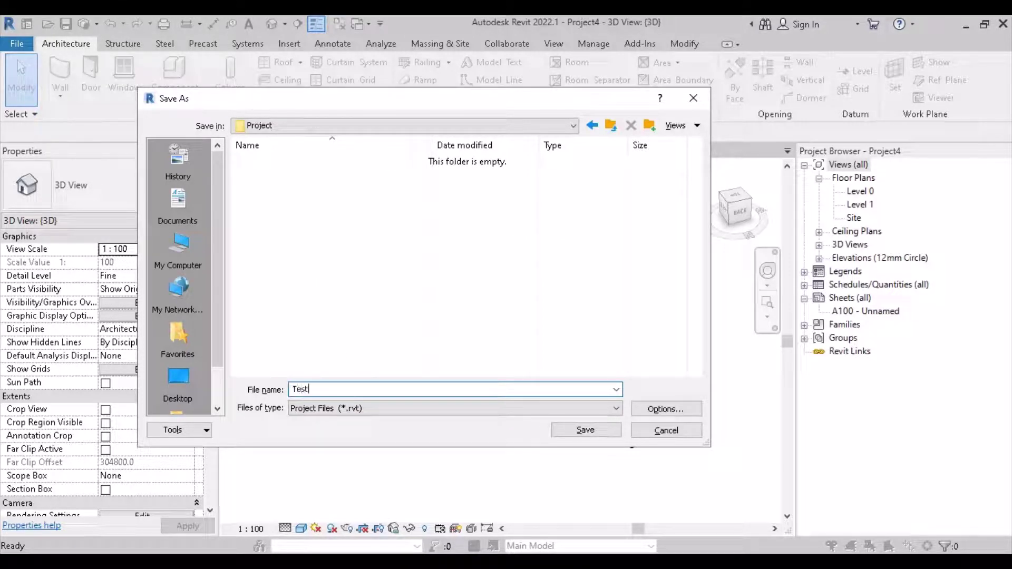
left_click(355, 414)
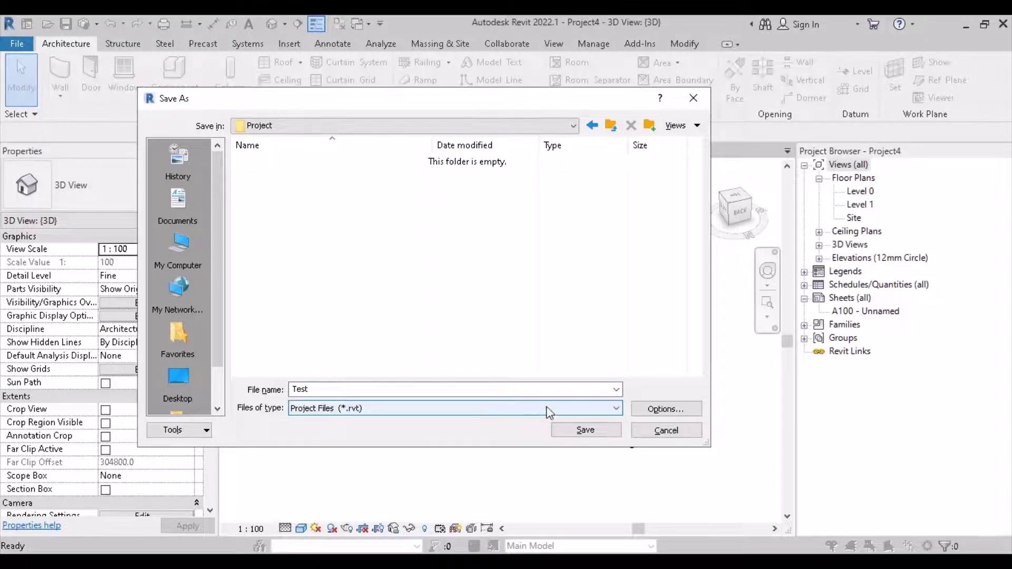
left_click(666, 409)
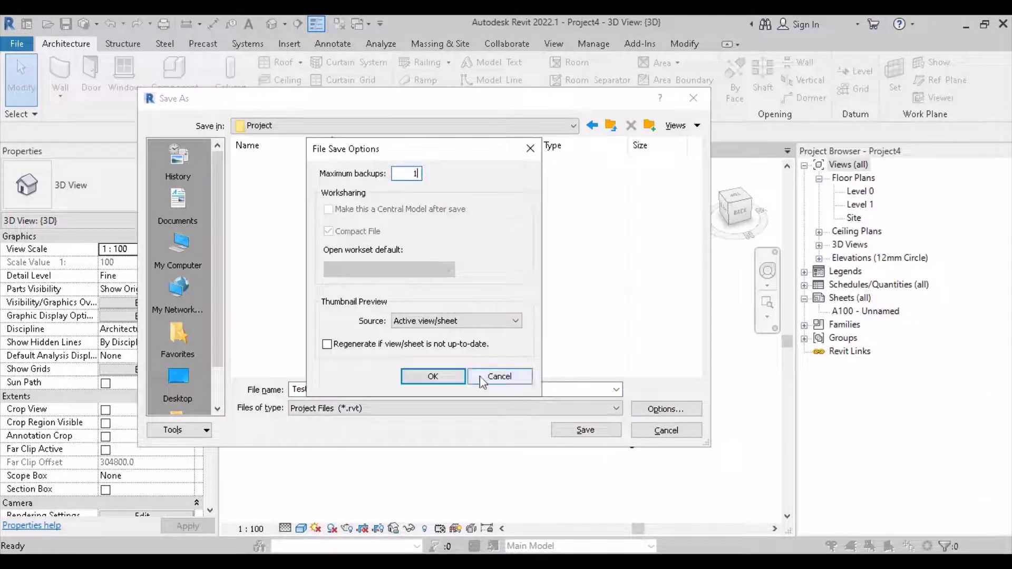
left_click(443, 377)
left_click(572, 434)
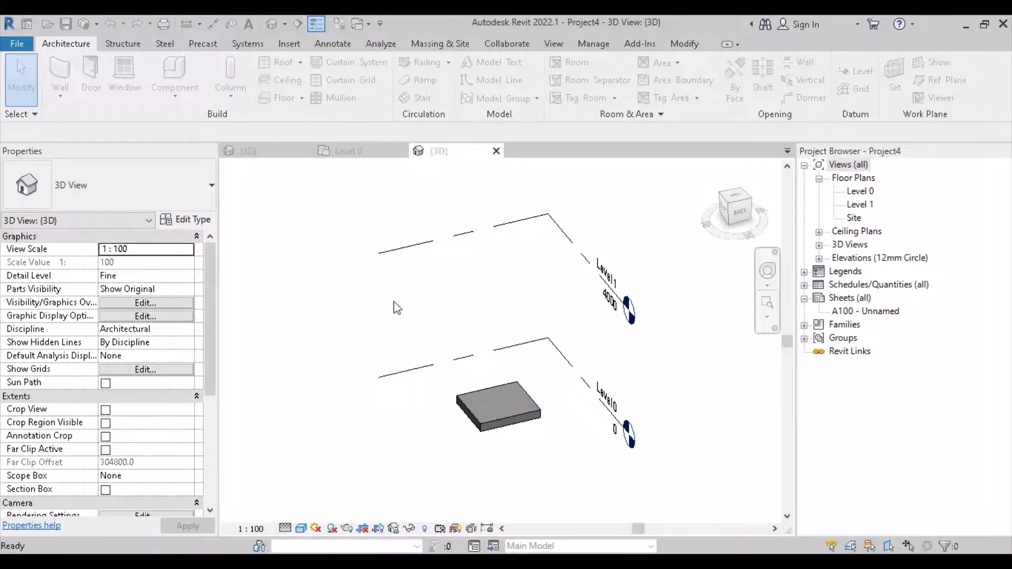
left_click(340, 24)
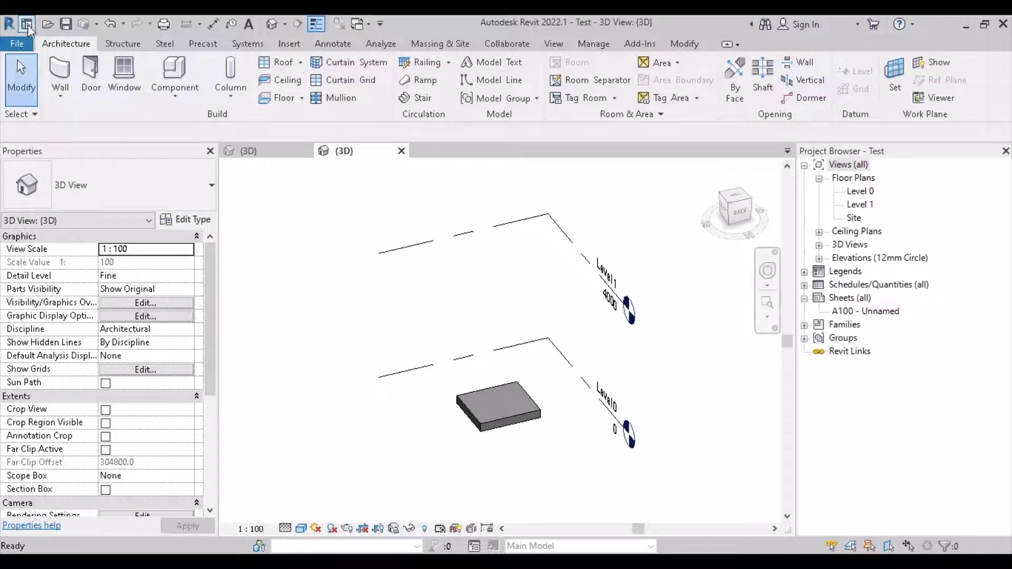
Create a new project template based on the Architectural Template and open its default 3D view
left_click(21, 46)
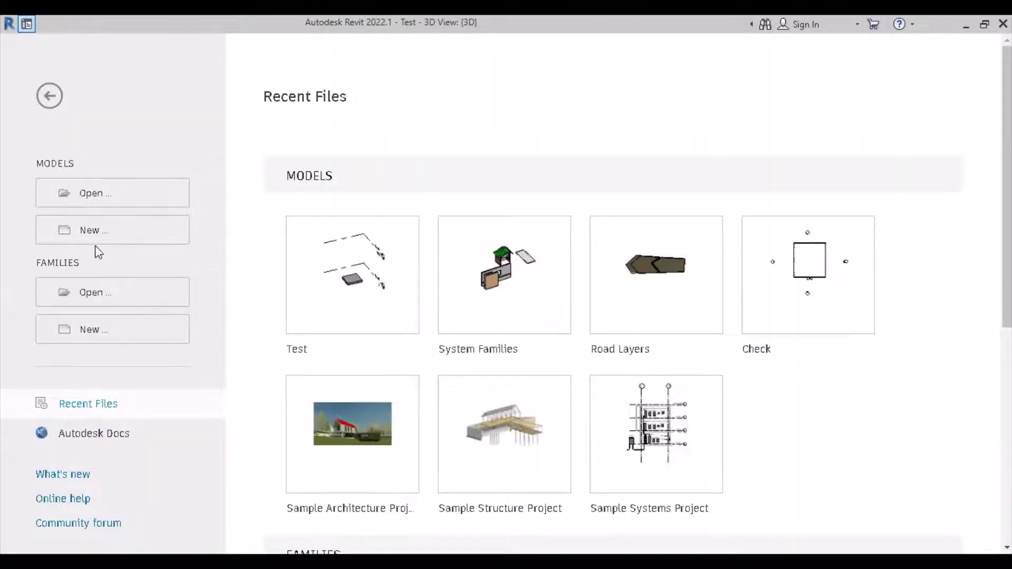
left_click(66, 231)
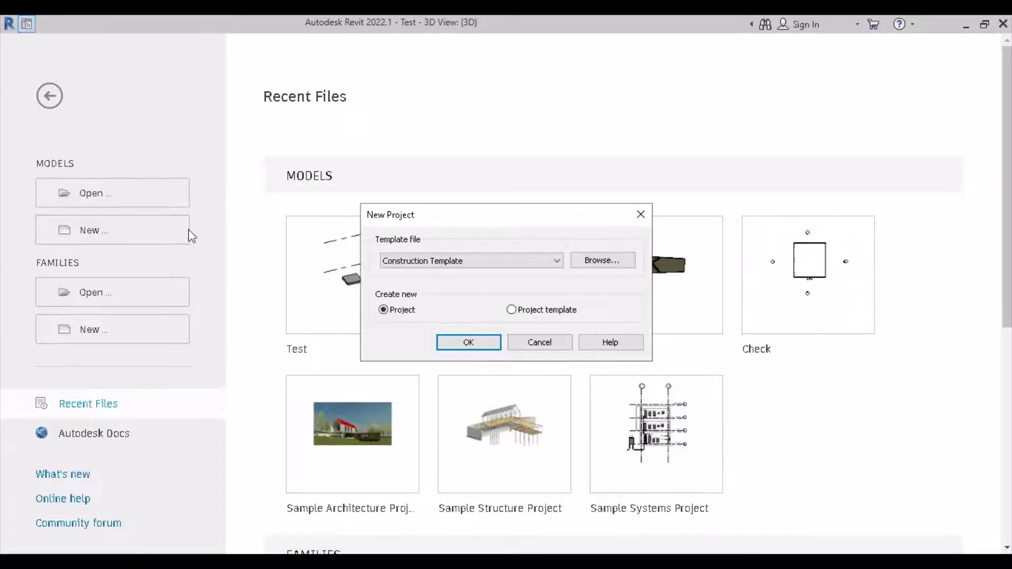
left_click(477, 261)
left_click(427, 292)
left_click(468, 342)
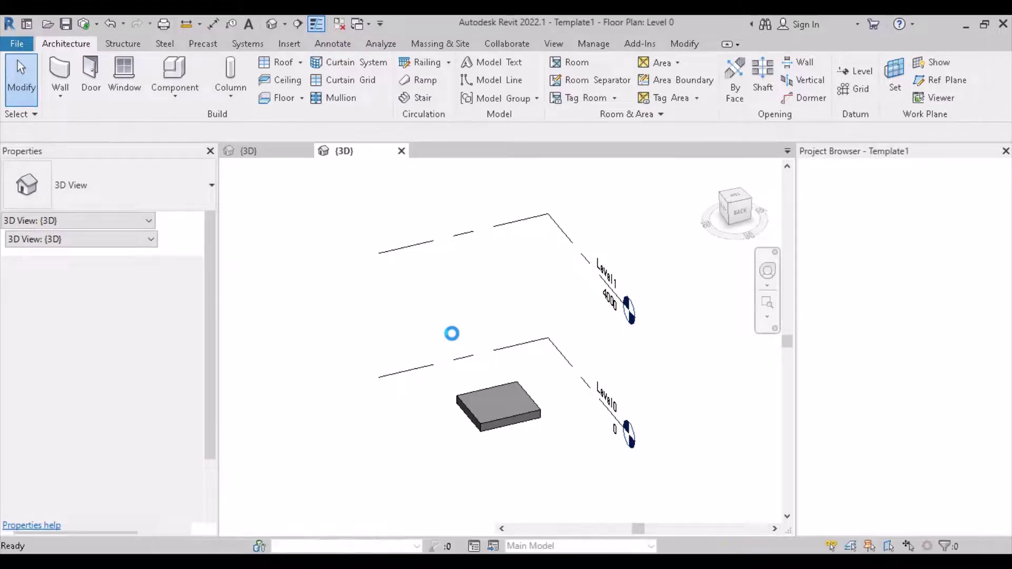
left_click(272, 25)
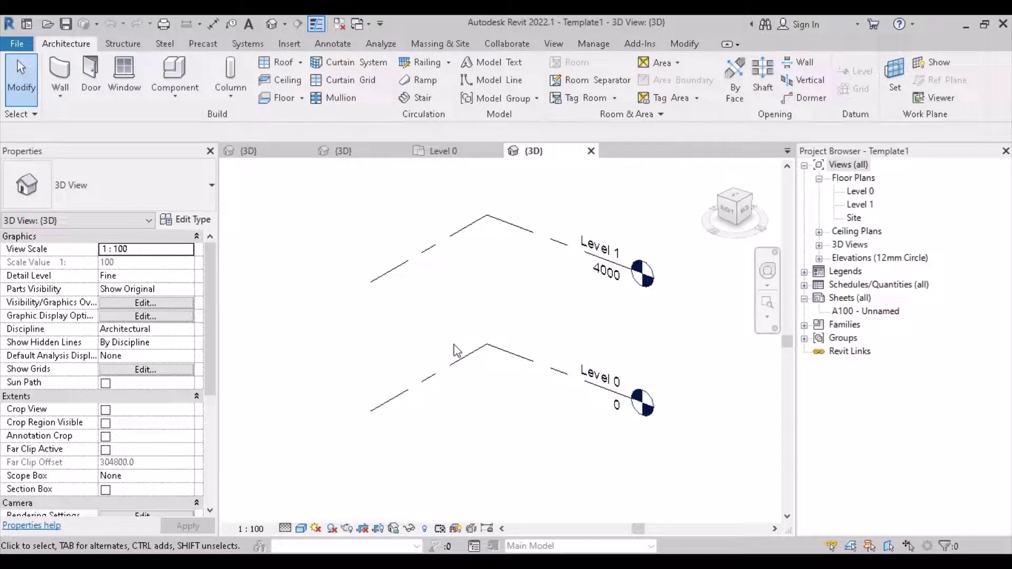
Load the Cube family into Template1 only, without placing an instance
left_click(277, 150)
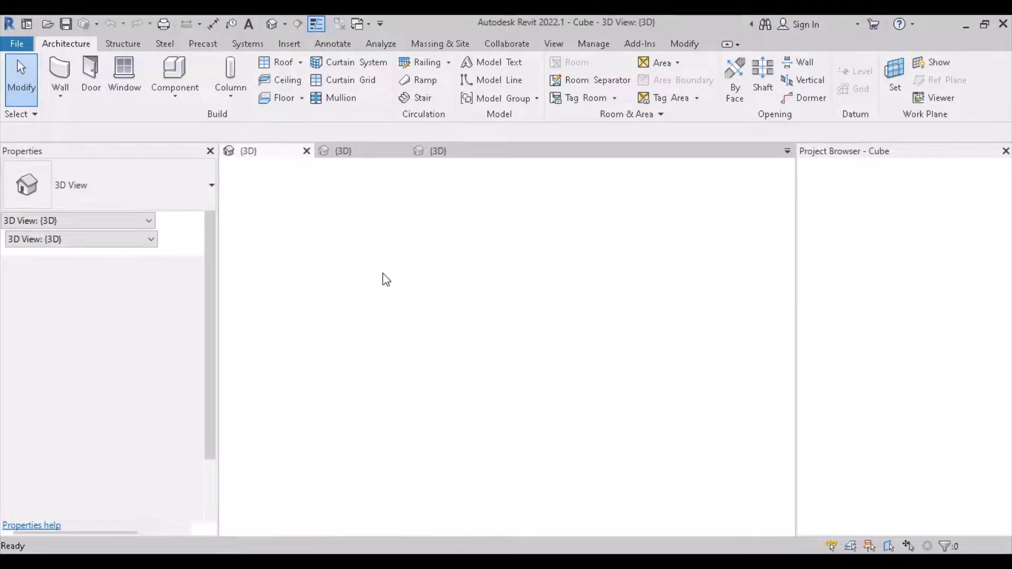
left_click(517, 79)
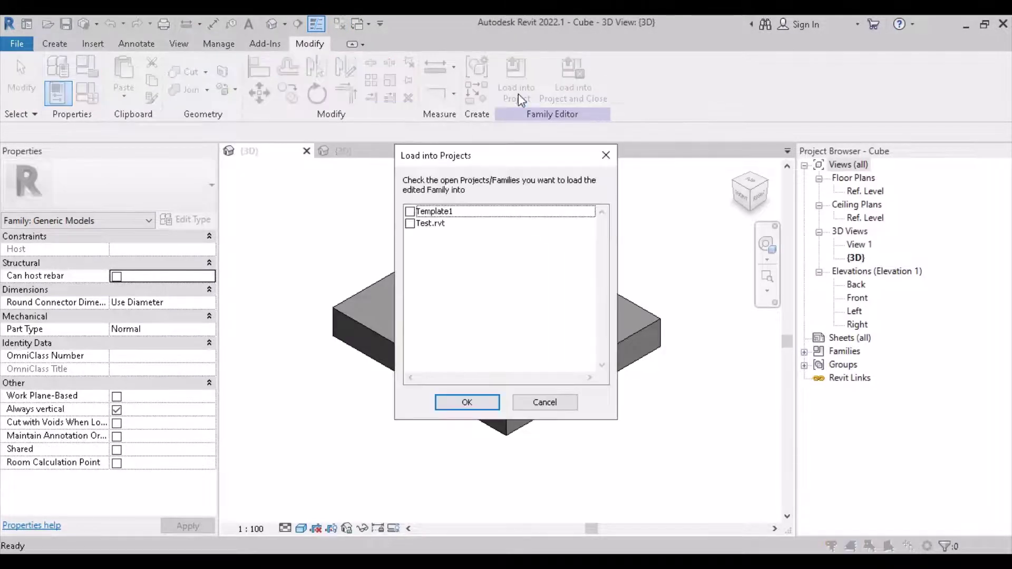
left_click(411, 212)
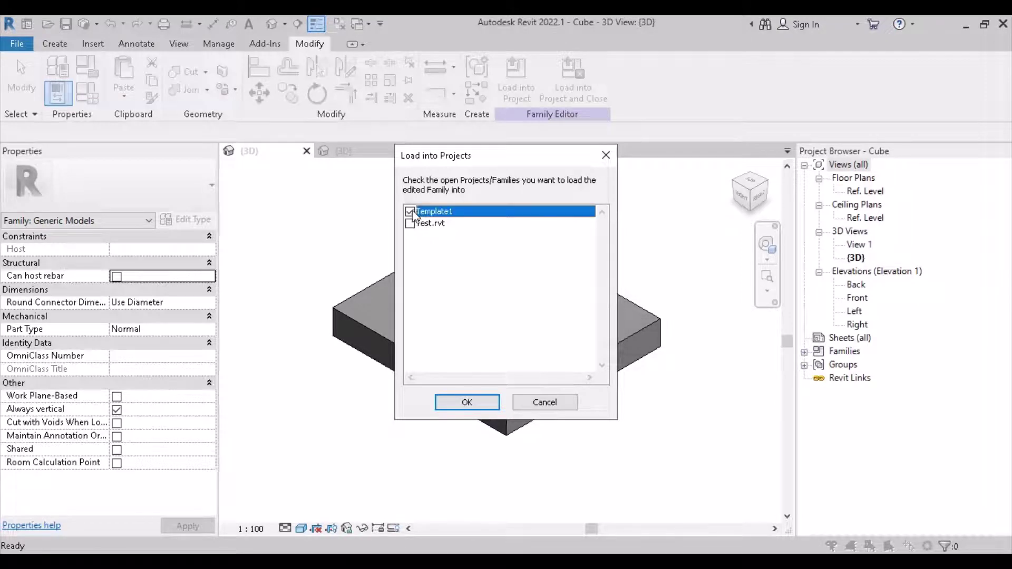
left_click(467, 402)
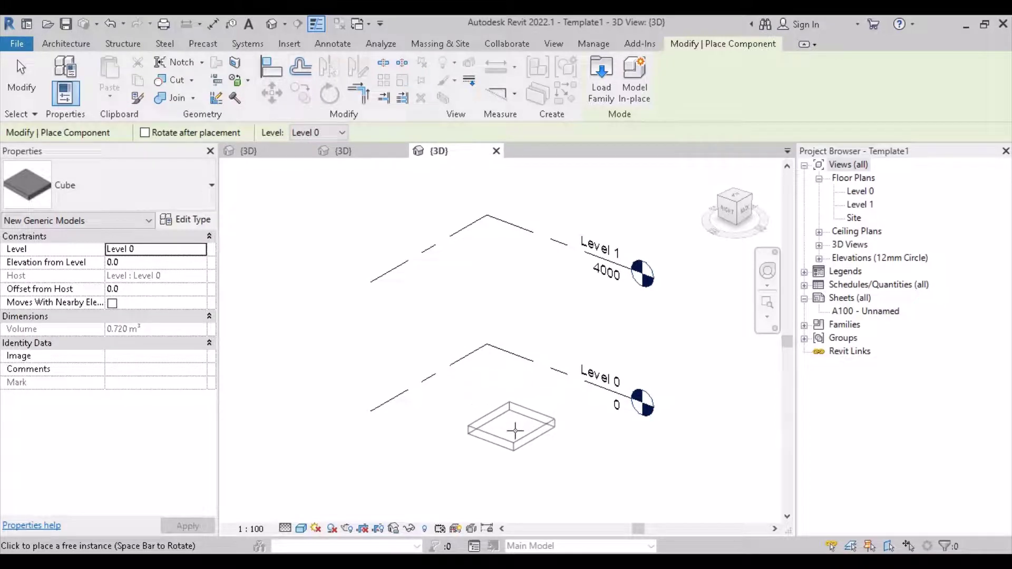
key("Escape")
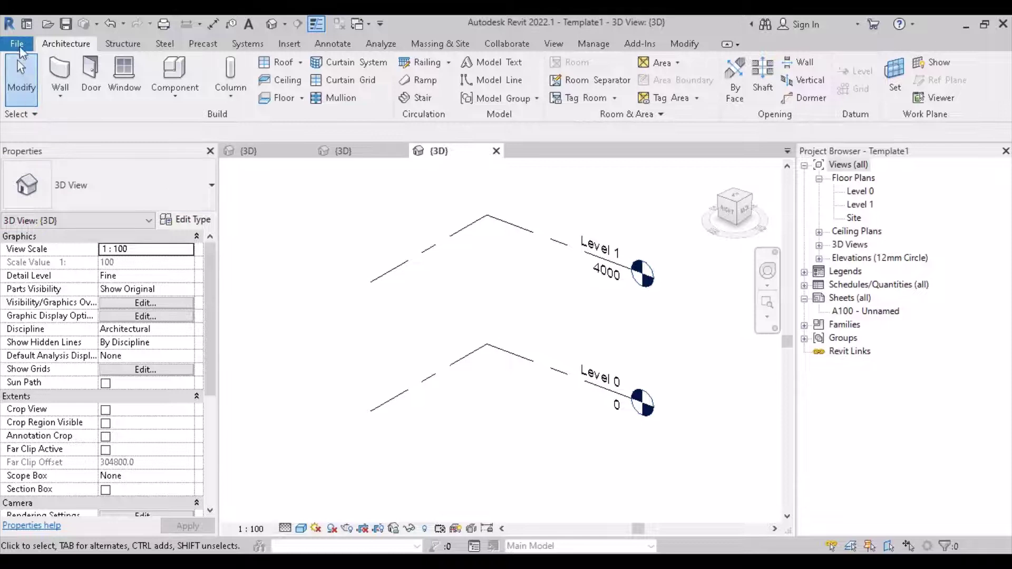
Start saving the template, create a folder named Project Template inside Documents and open it as the save location
key("ctrl+s")
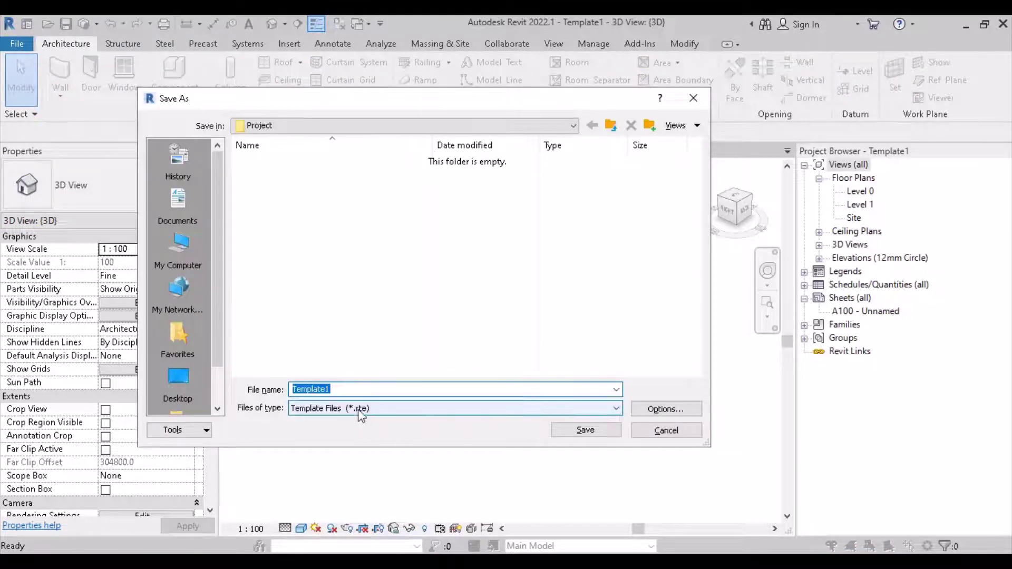
left_click(370, 311)
left_click(611, 125)
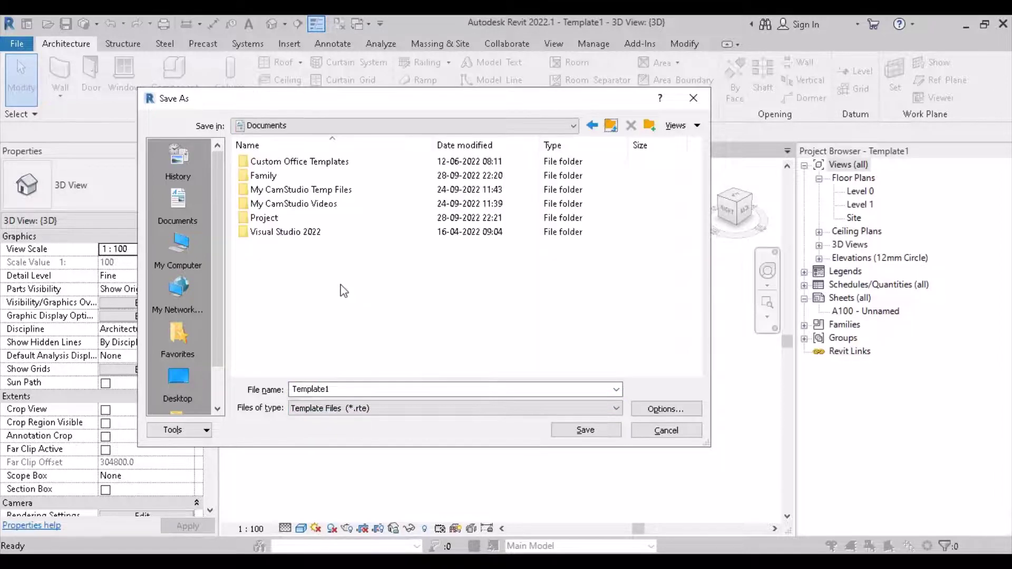
right_click(341, 288)
mouse_move(376, 478)
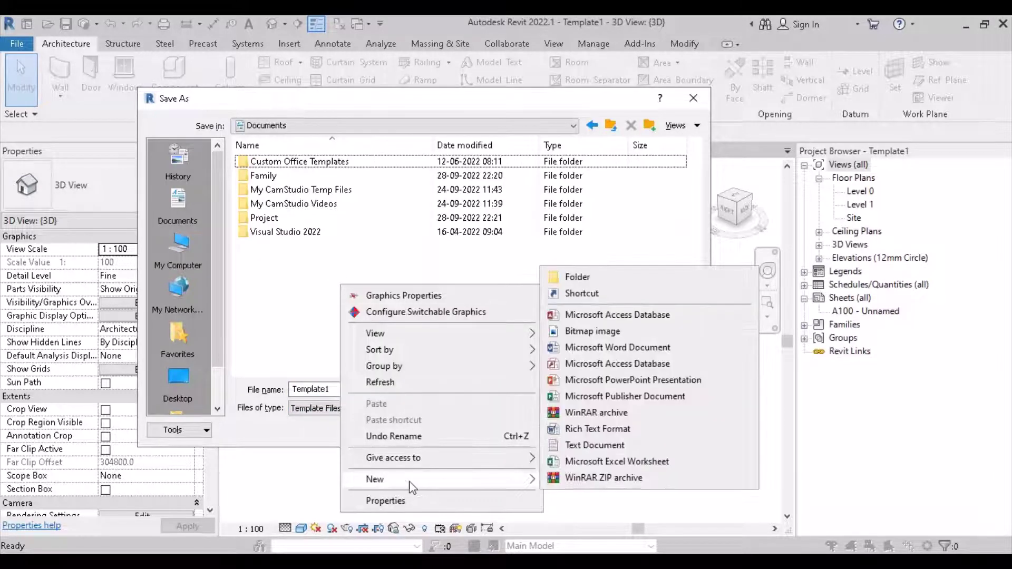
left_click(567, 277)
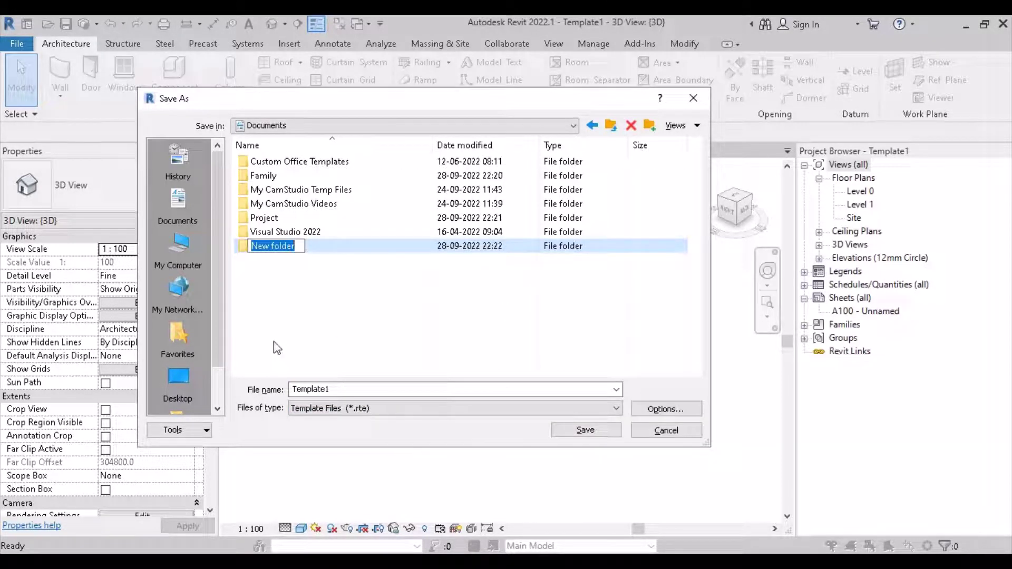
type("Project ")
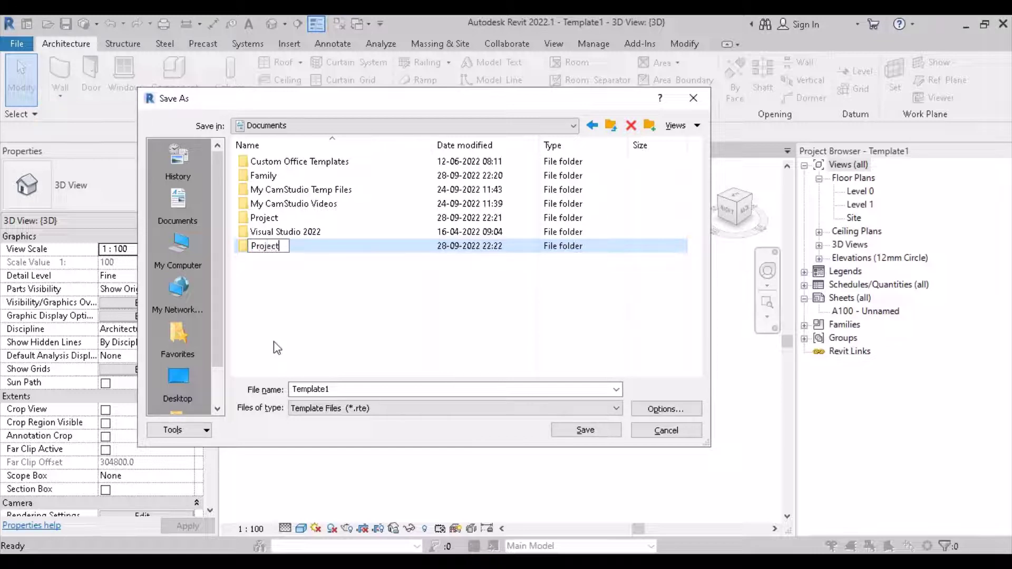
type("Templat")
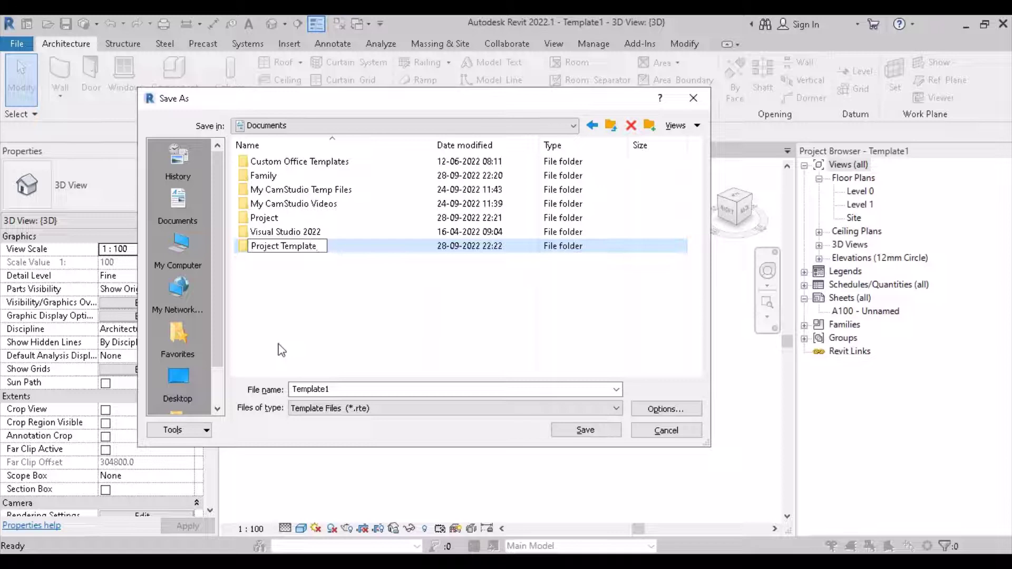
type("e")
key("Return")
double_click(291, 248)
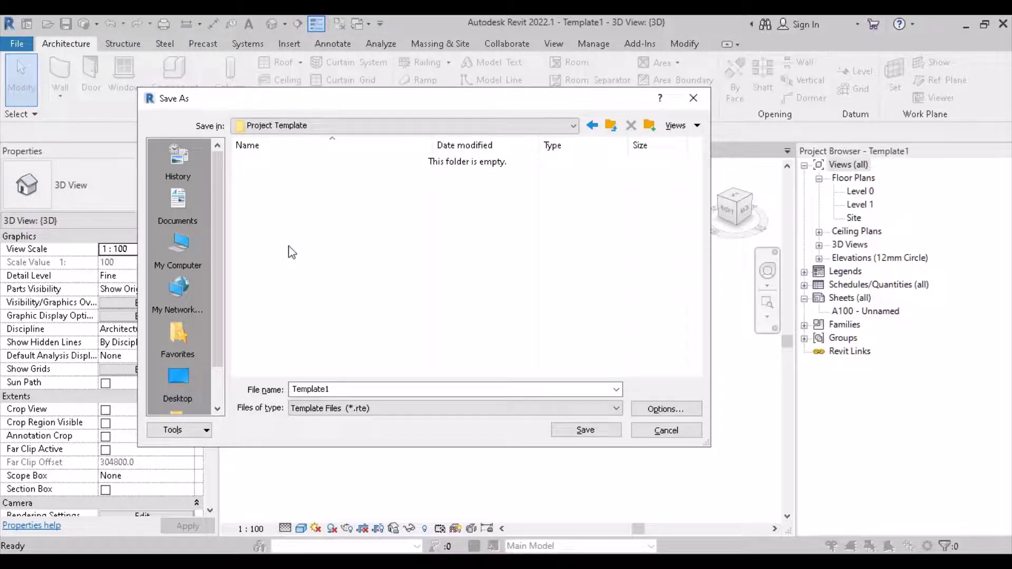
Save the template in that folder as Template1 in the .rte format, keeping the default file save options
double_click(339, 389)
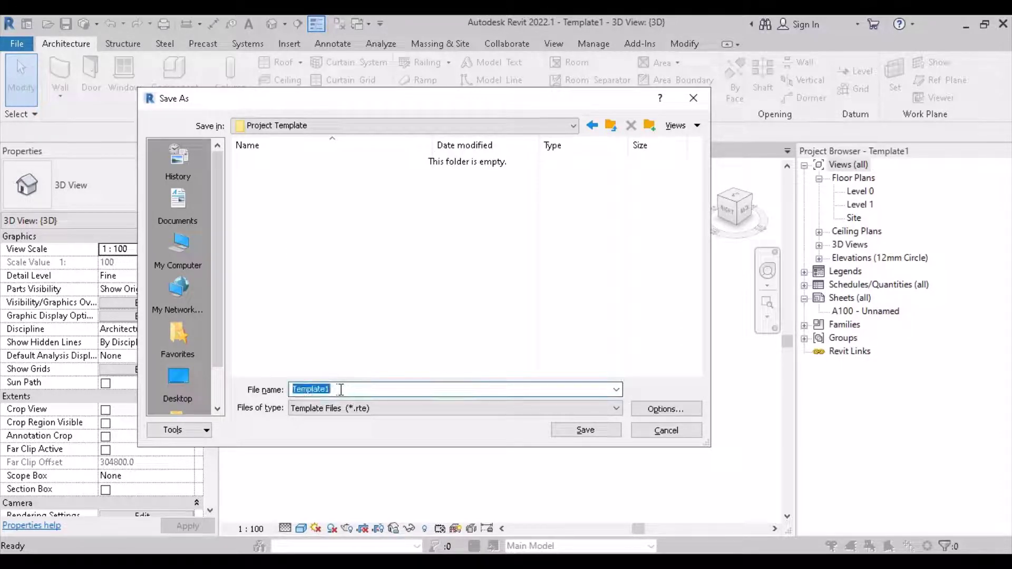
left_click(344, 336)
left_click(655, 411)
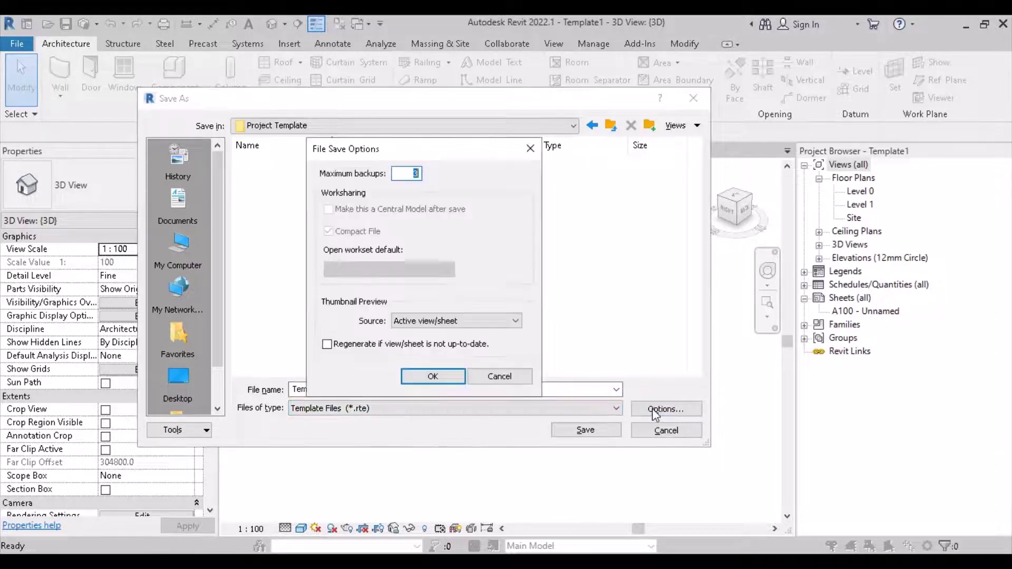
left_click(433, 375)
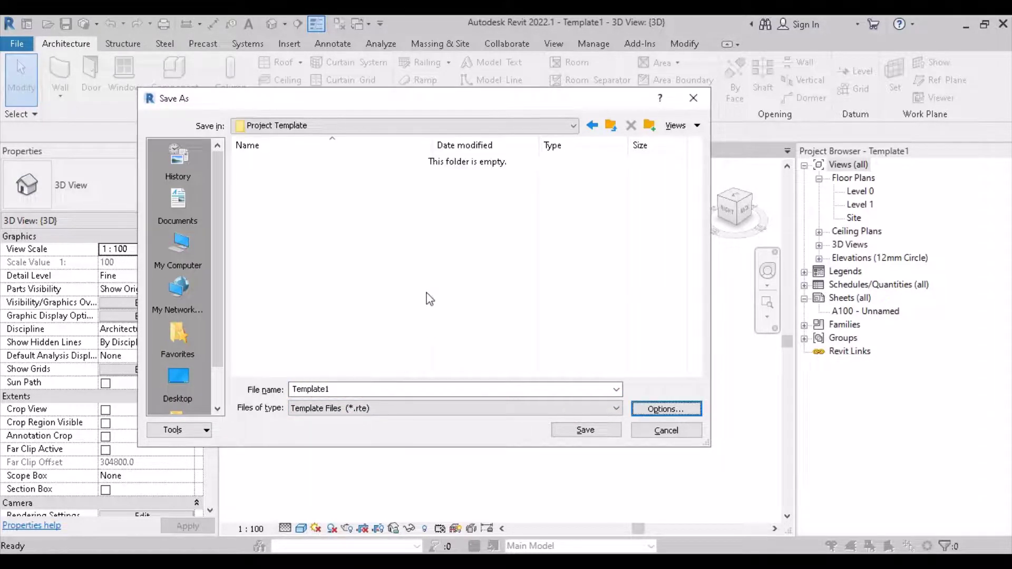
left_click(585, 430)
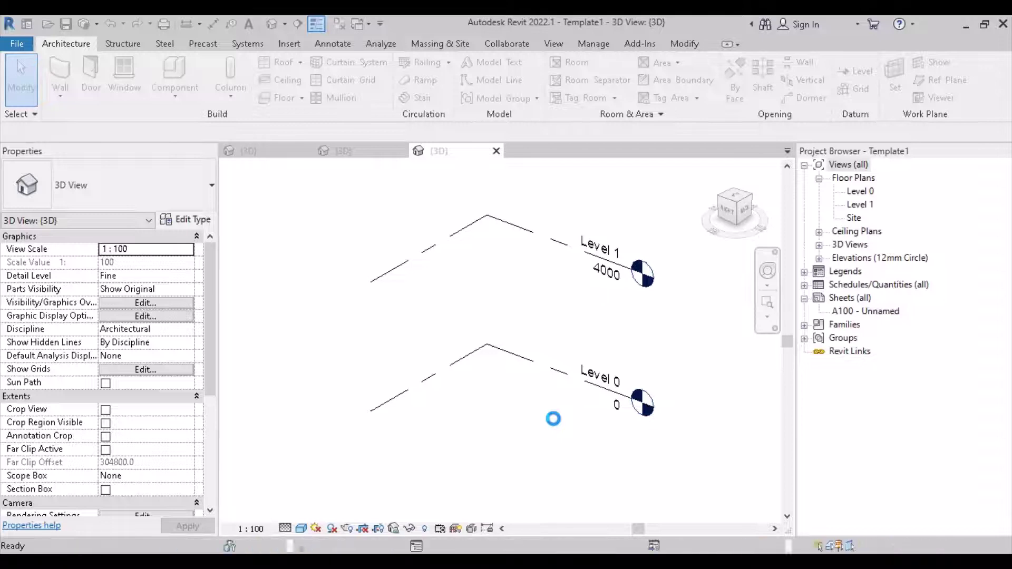
Review the open 3D views of Test, Cube and Template1, and close all three files
left_click(346, 153)
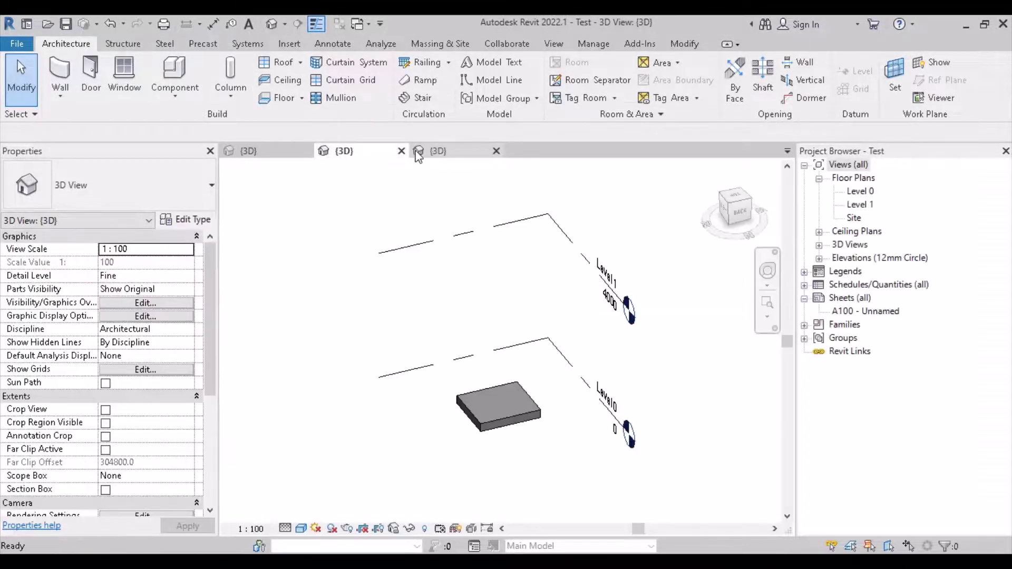
left_click(264, 154)
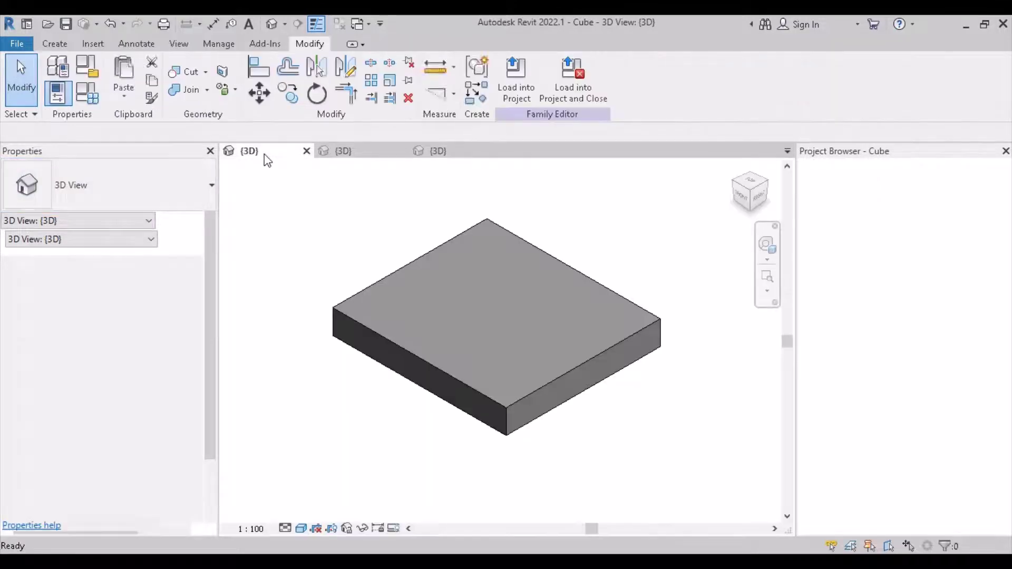
left_click(436, 151)
left_click(369, 153)
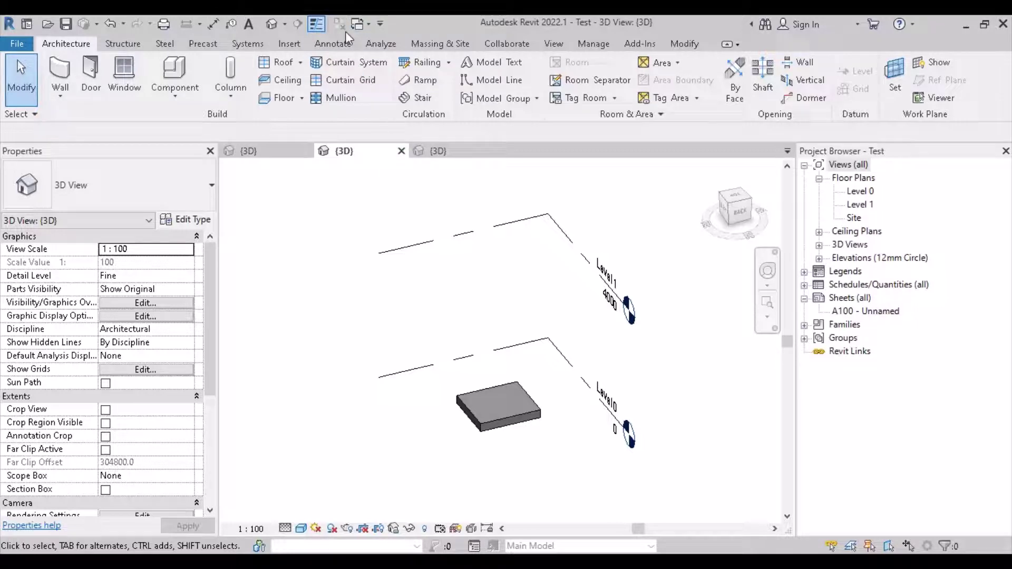
left_click(434, 154)
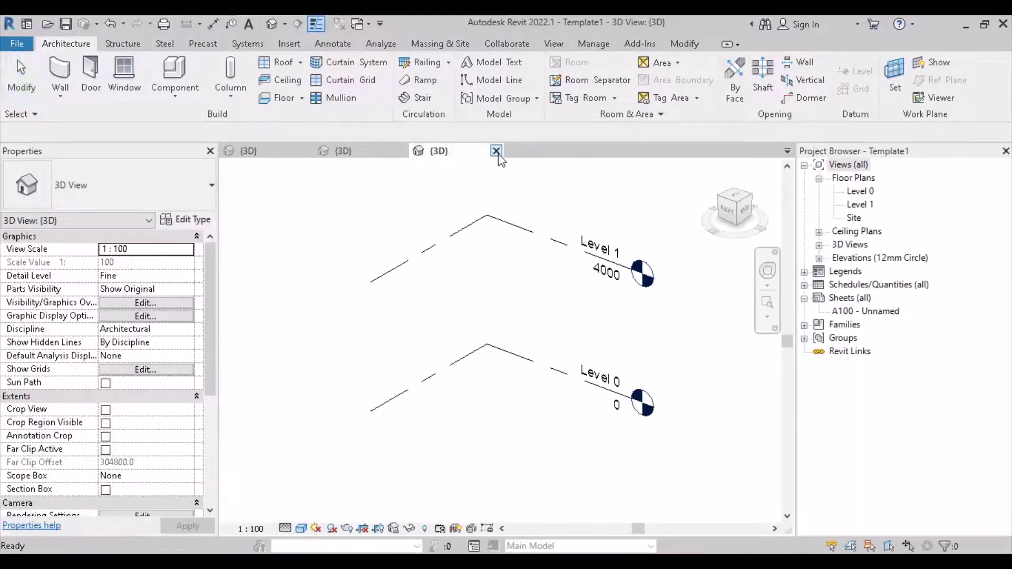
left_click(496, 151)
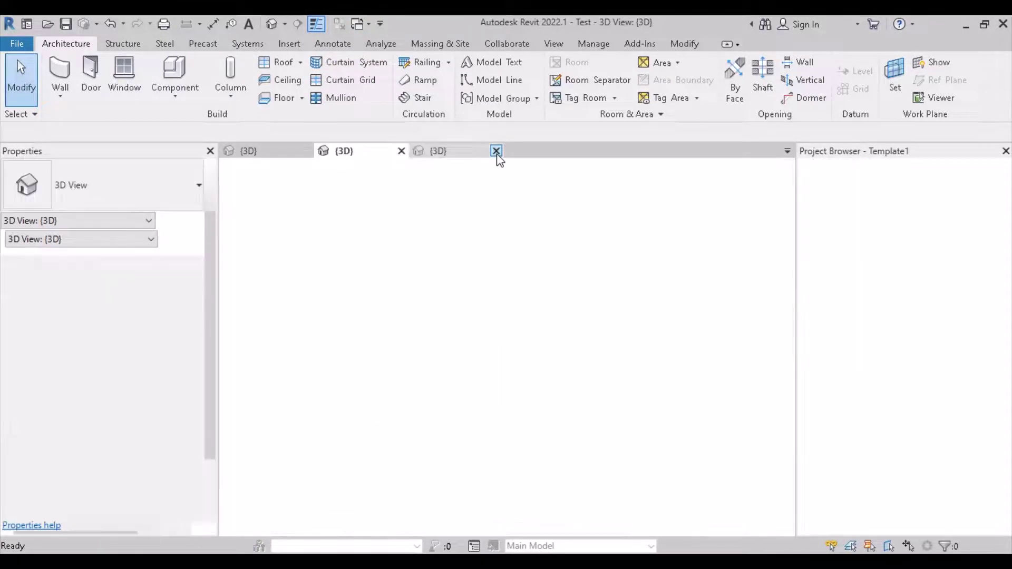
left_click(403, 153)
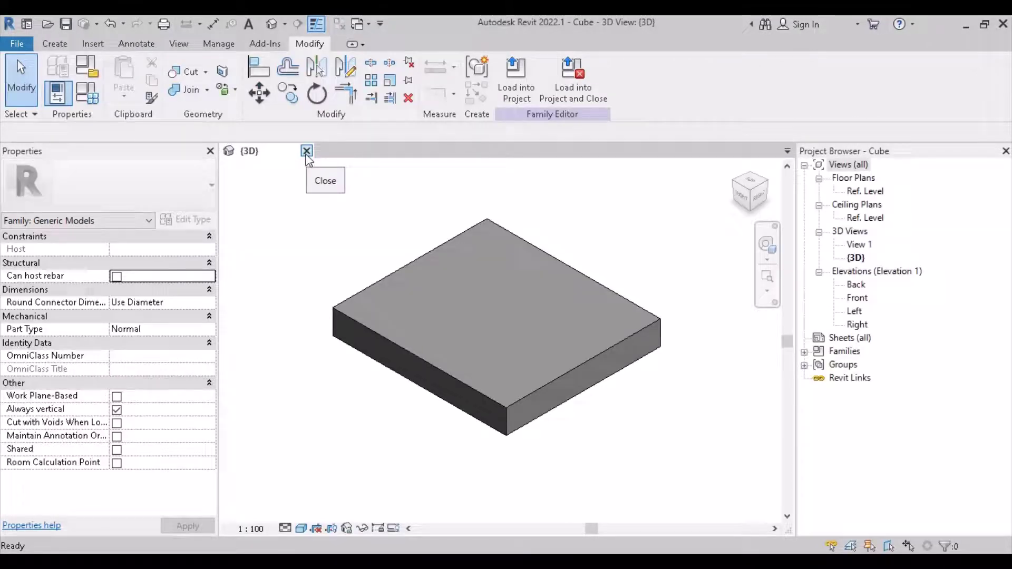
left_click(306, 151)
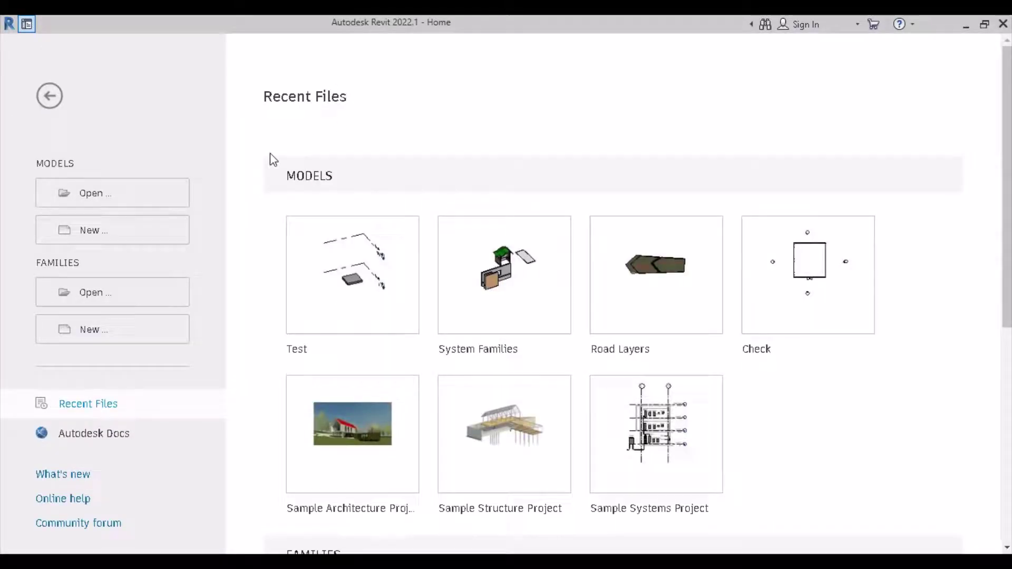
Create a new project based on Template1.rte from the Project Template folder in Documents
left_click(127, 232)
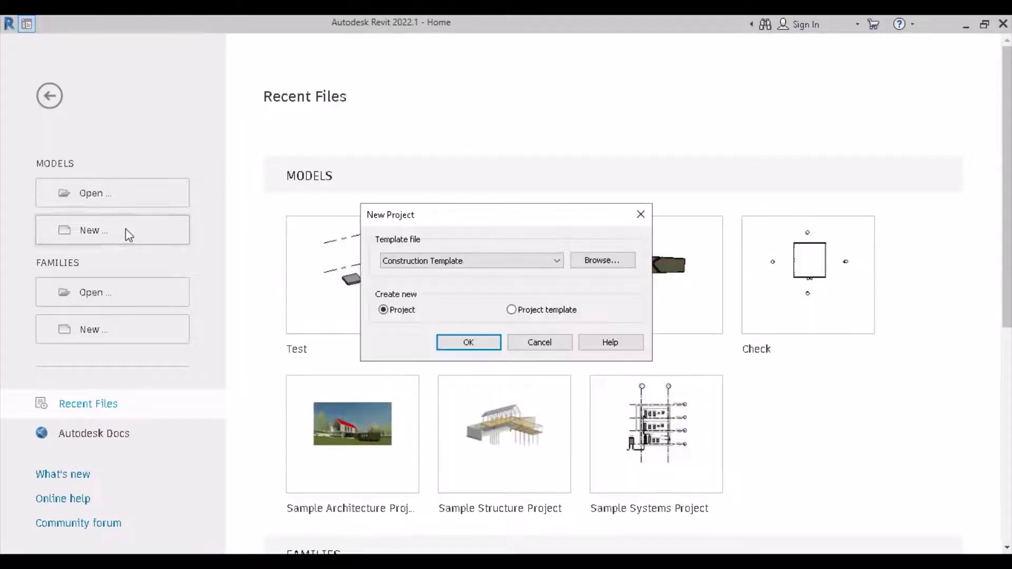
left_click(412, 264)
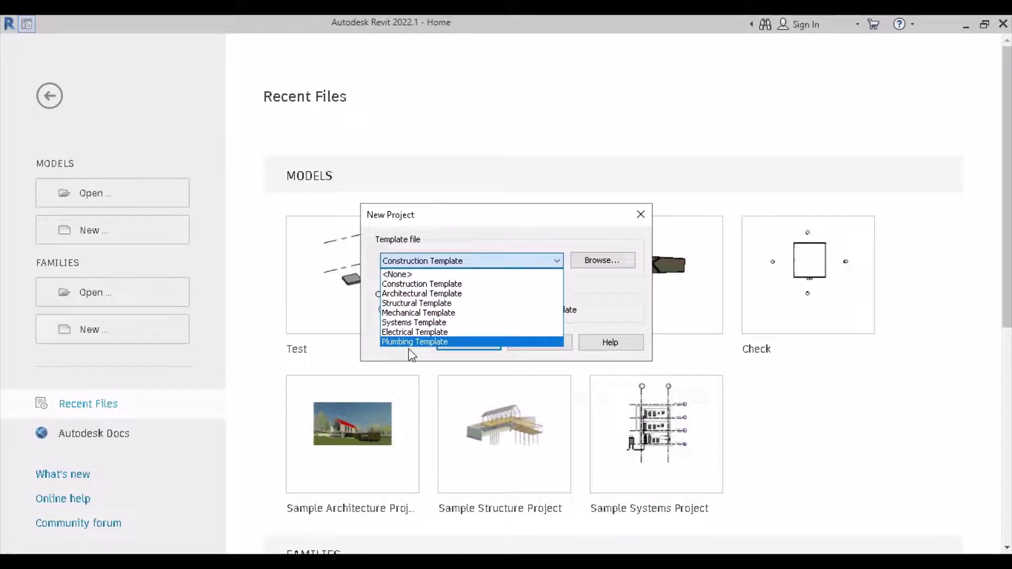
left_click(412, 259)
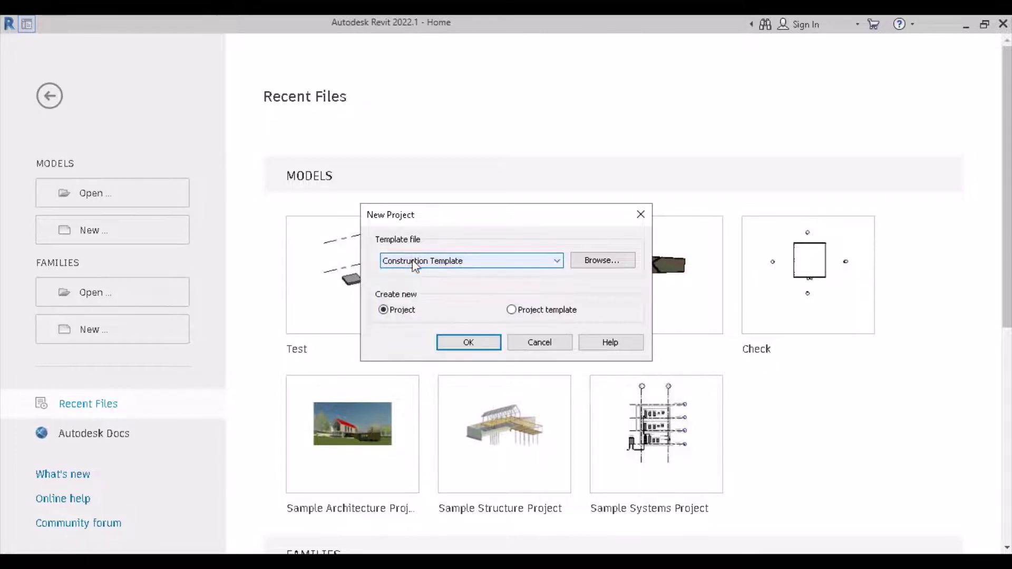
left_click(601, 261)
left_click(232, 247)
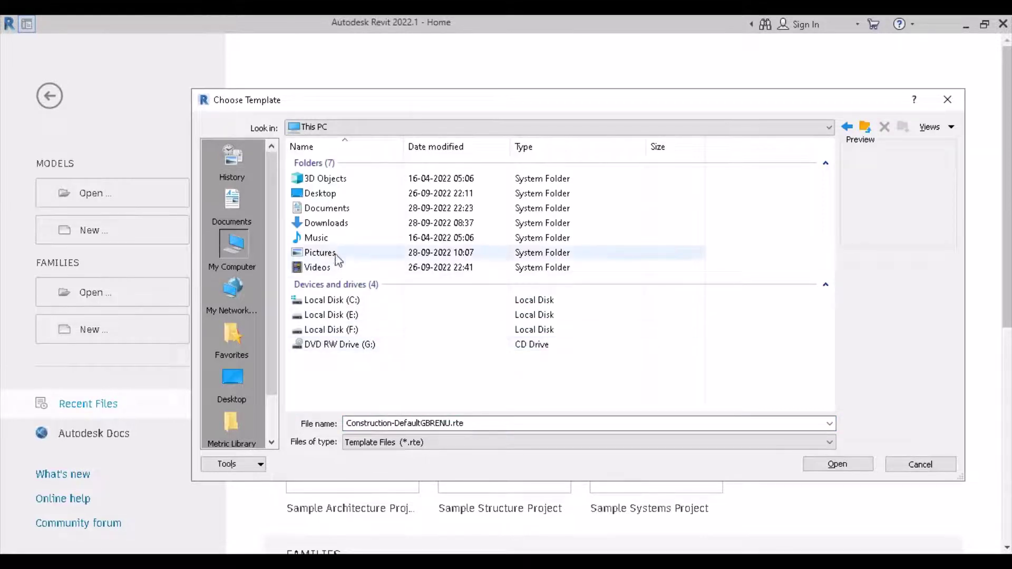
double_click(327, 209)
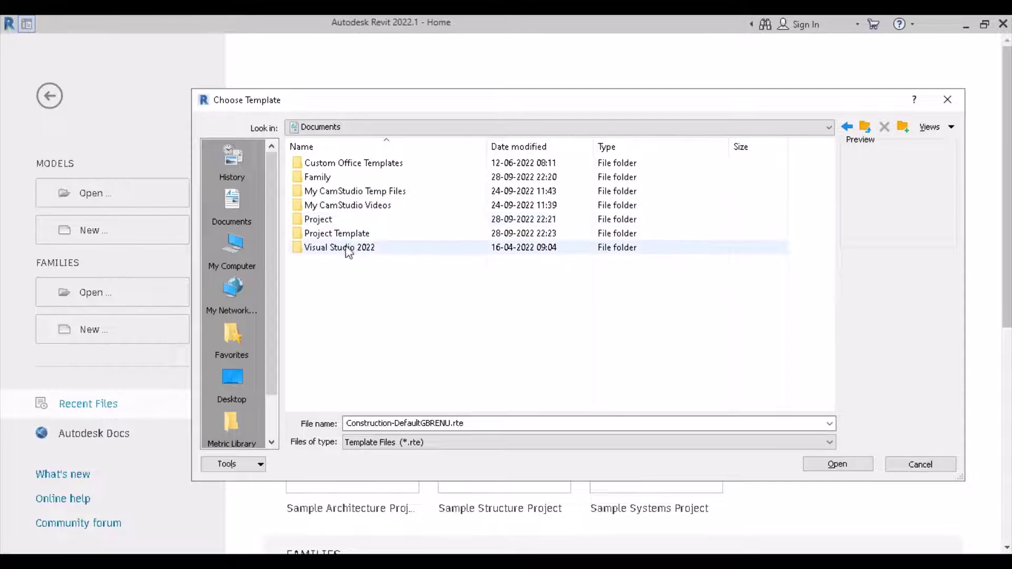
double_click(327, 233)
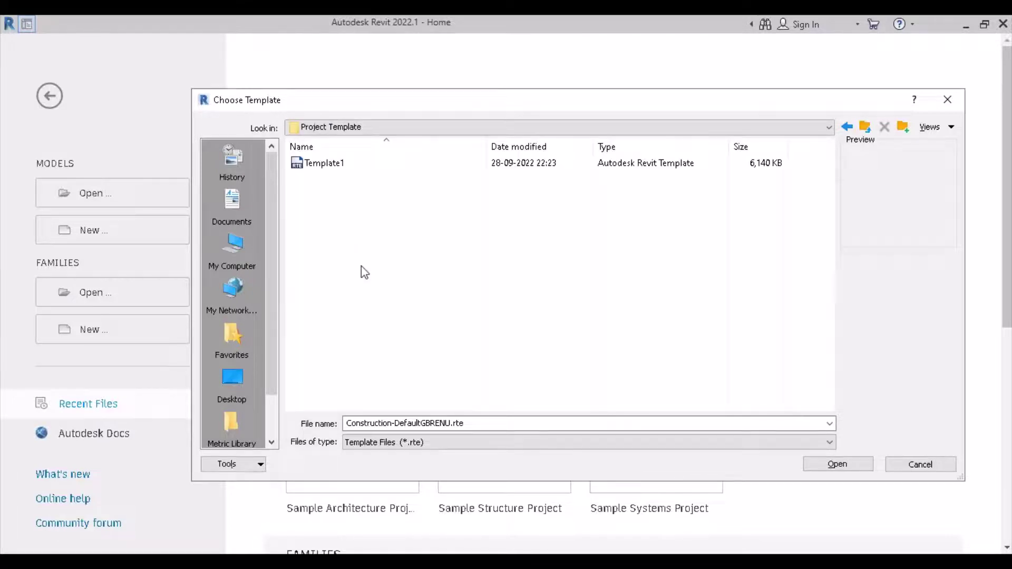
left_click(325, 166)
left_click(820, 470)
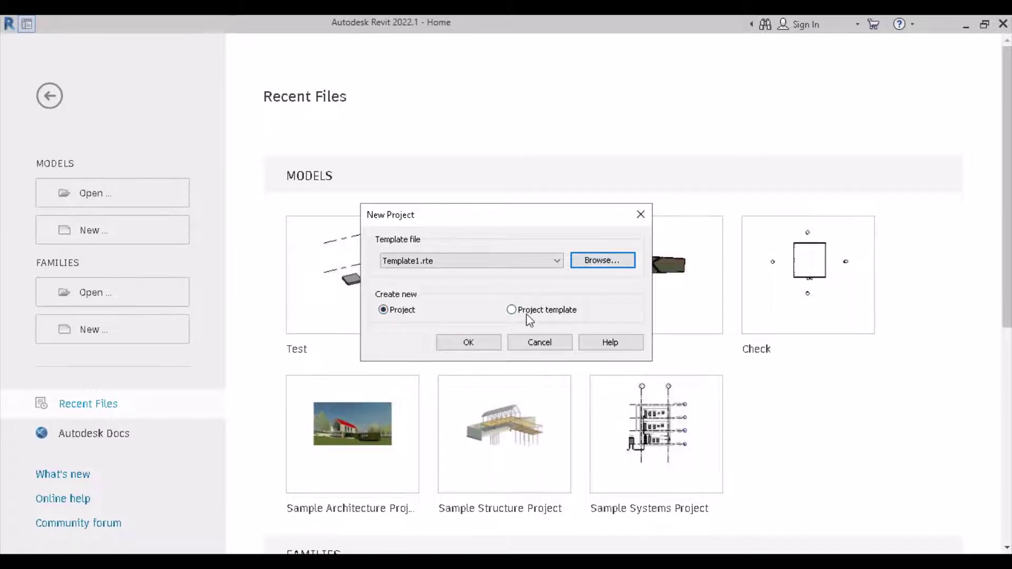
left_click(466, 342)
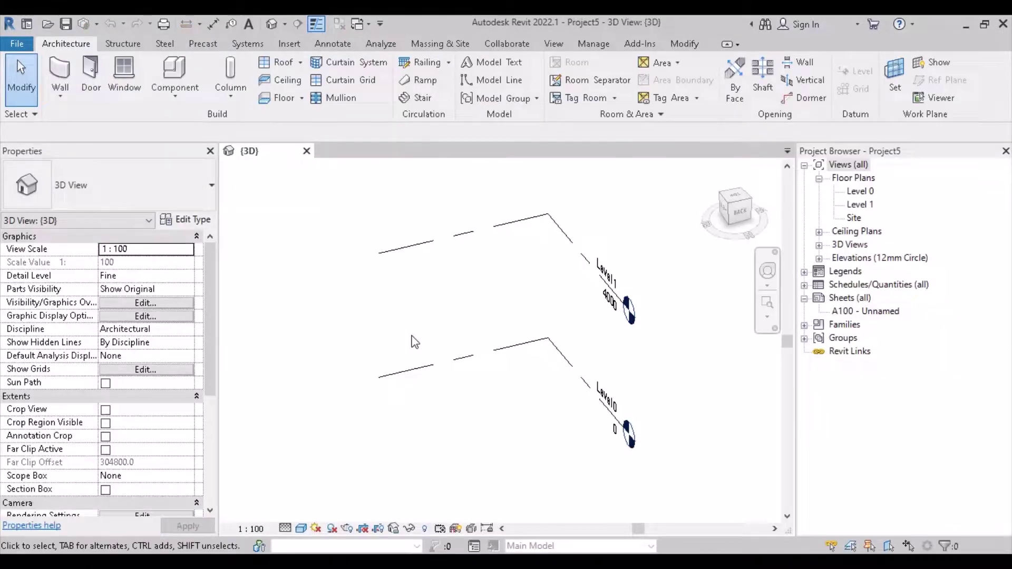
Place one instance of the Cube type from the Generic Models families on Level 0, just below the level lines
scroll(425, 330, "down", 2)
middle_click_drag(414, 331, 504, 332, "shift")
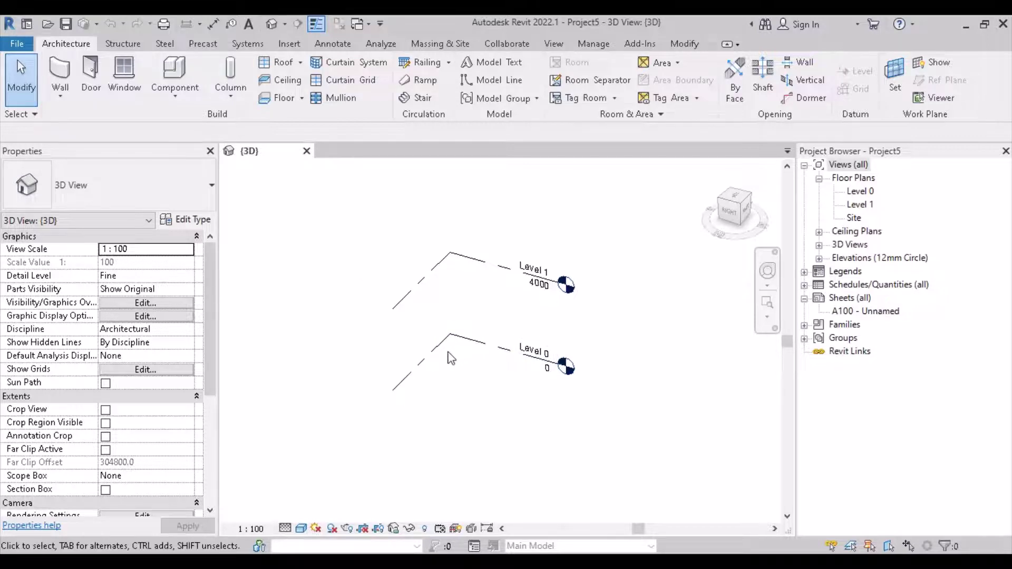
middle_click_drag(382, 393, 563, 407, "shift")
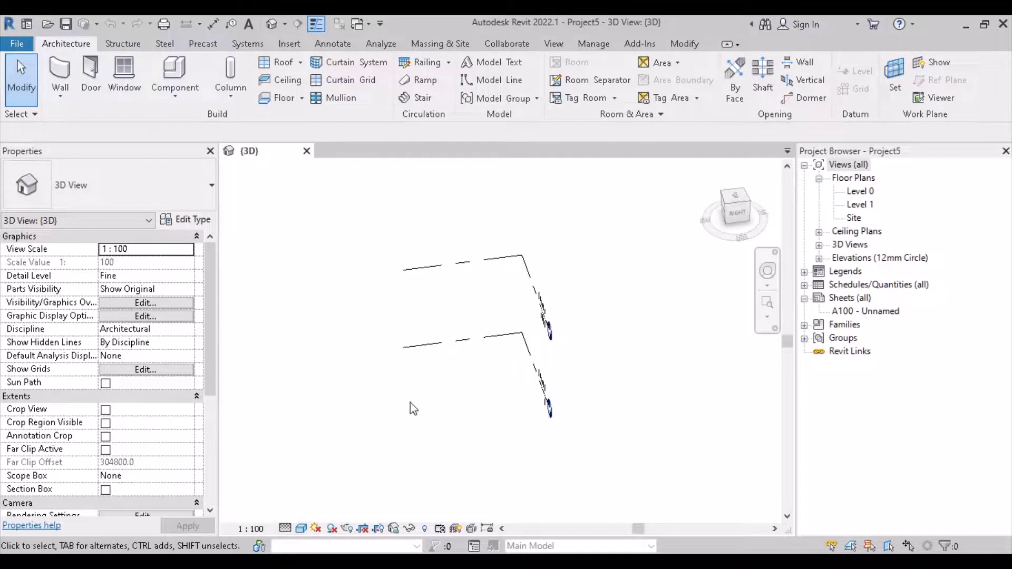
middle_click_drag(410, 402, 652, 401, "shift")
middle_click_drag(451, 412, 613, 411, "shift")
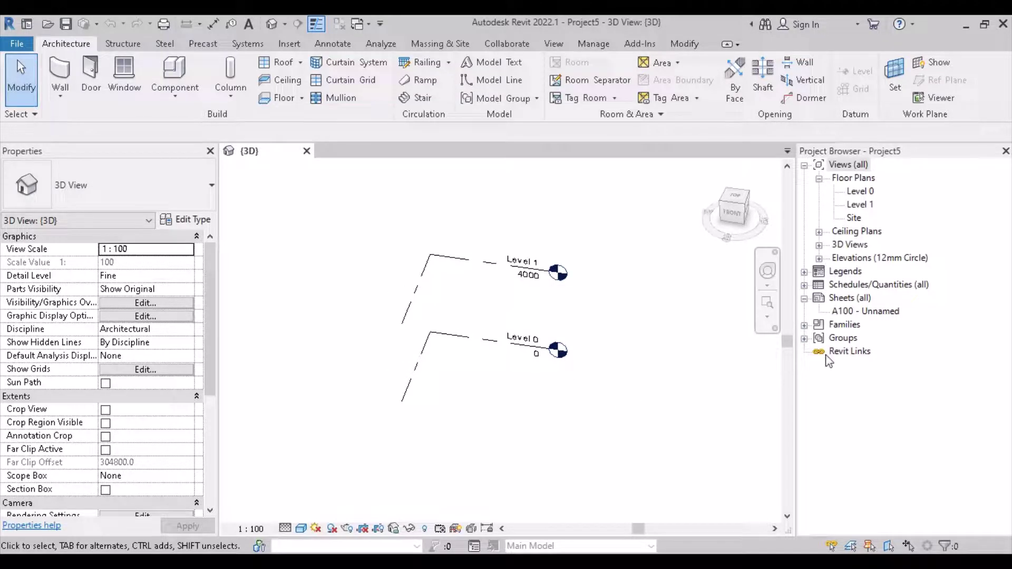
left_click(805, 325)
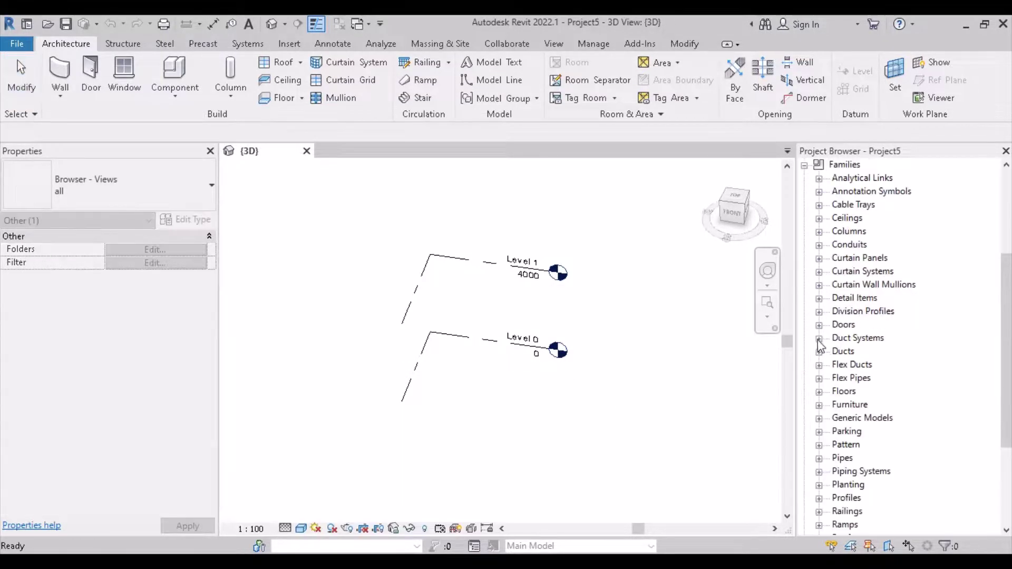
left_click(819, 419)
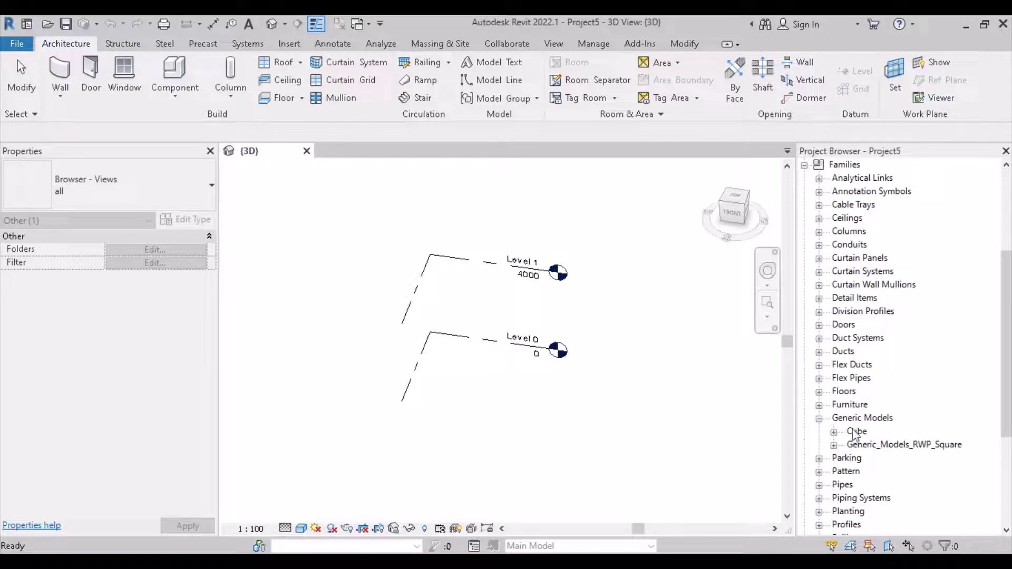
left_click(834, 432)
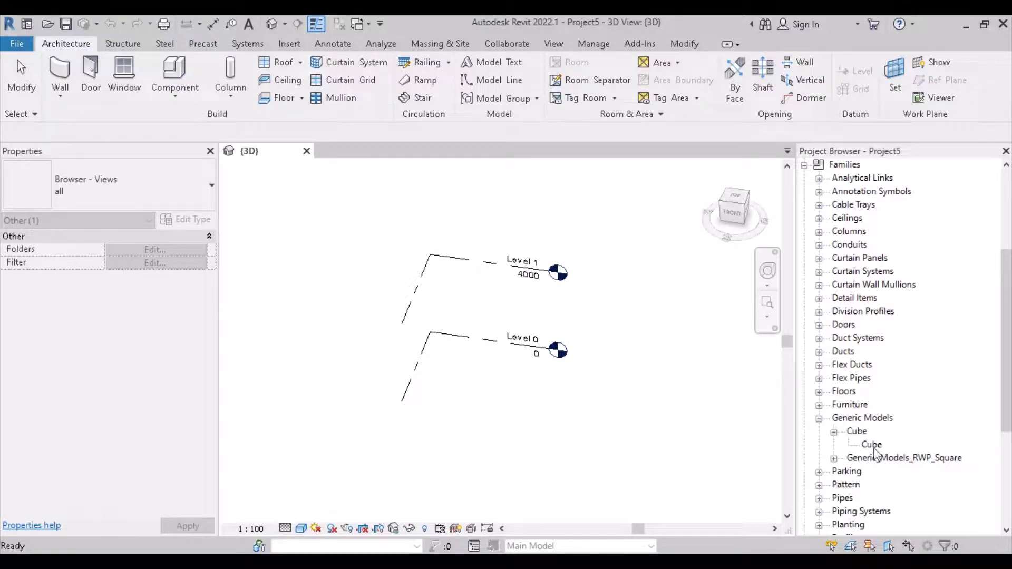
left_click_drag(872, 445, 565, 441)
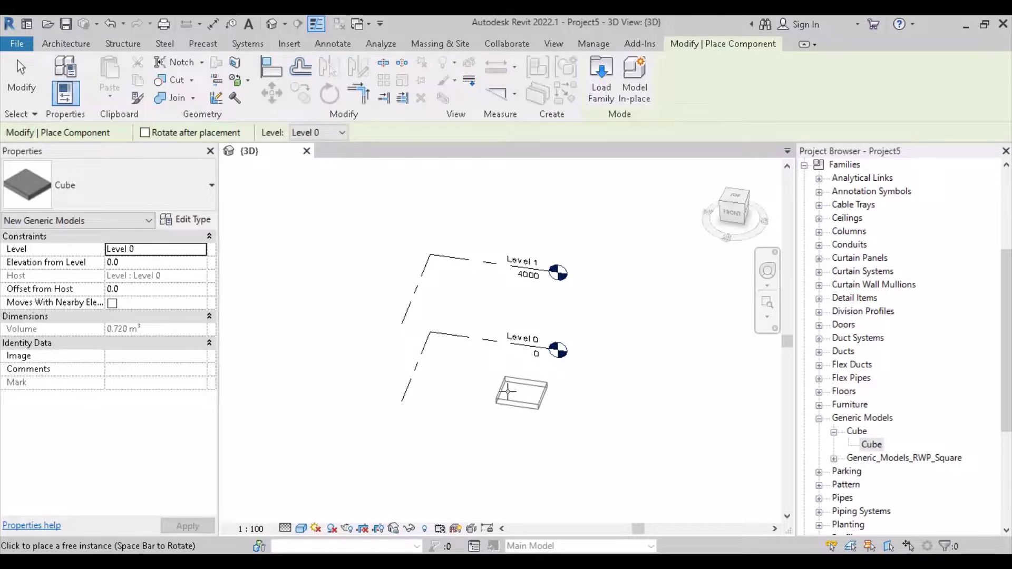
left_click(490, 386)
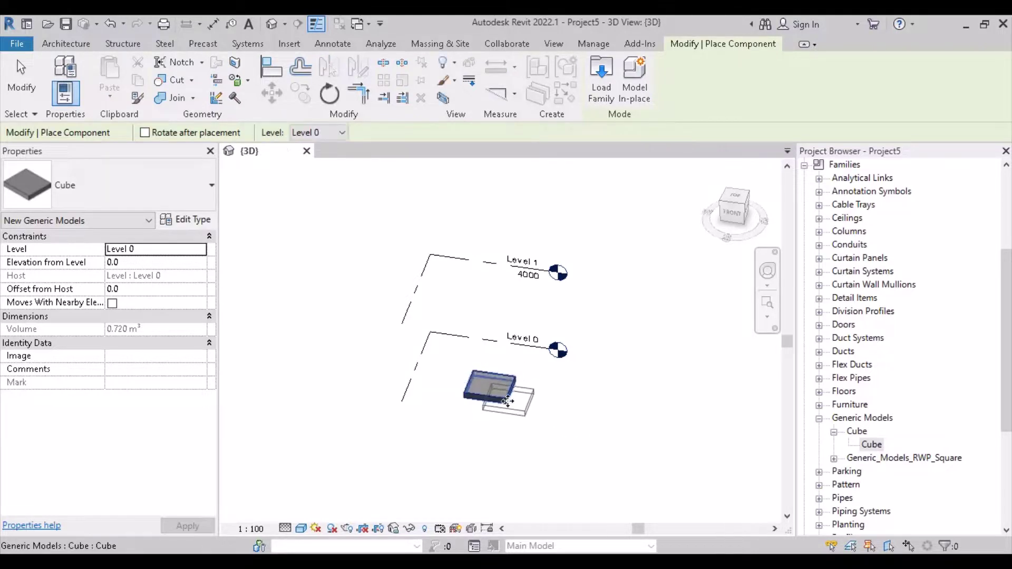
key("Escape")
Select the placed cube to inspect its instance properties and clear the selection
left_click(486, 397)
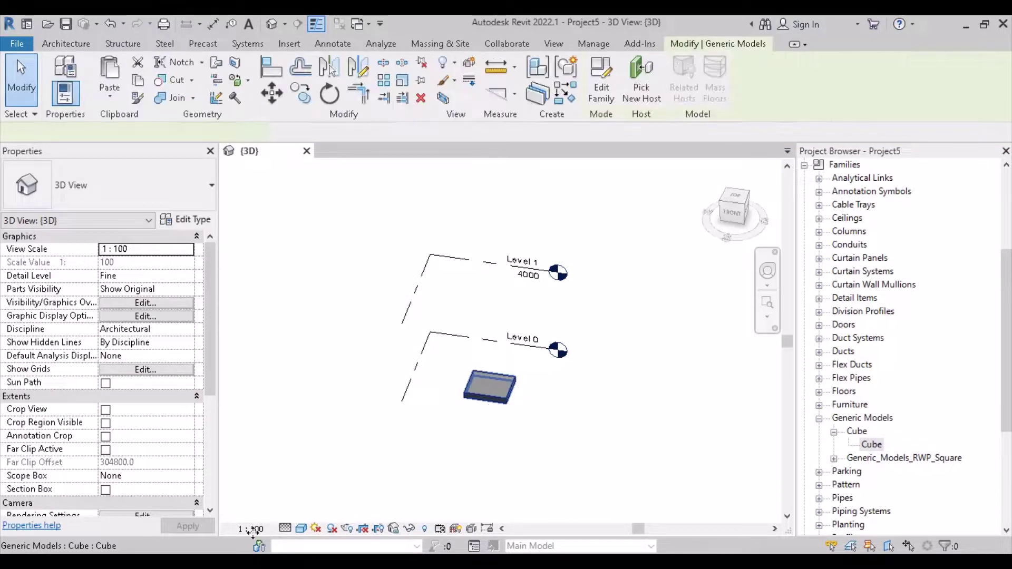
left_click(490, 388)
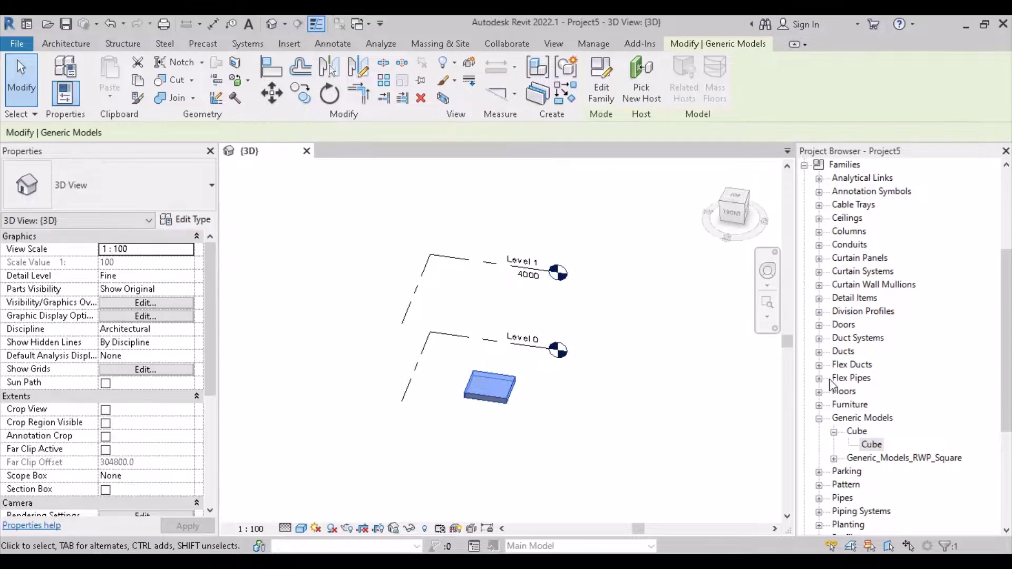
scroll(836, 387, "up", 2)
scroll(836, 387, "up", 3)
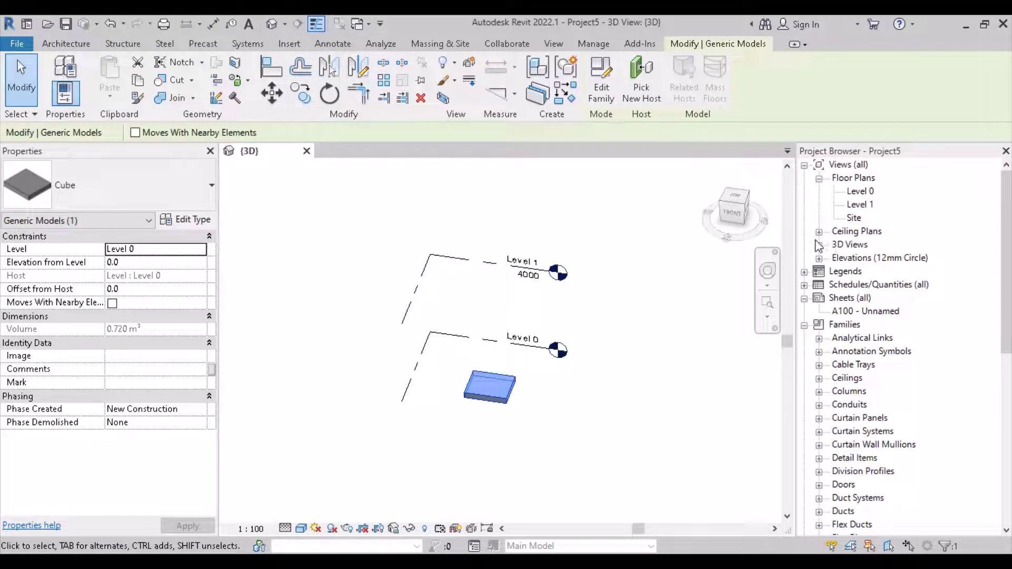
left_click(439, 310)
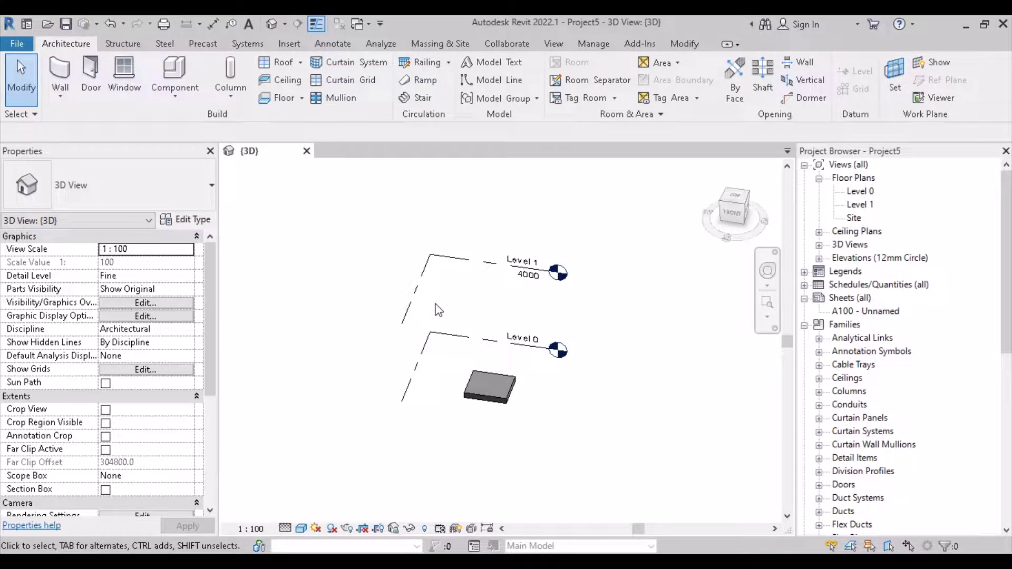